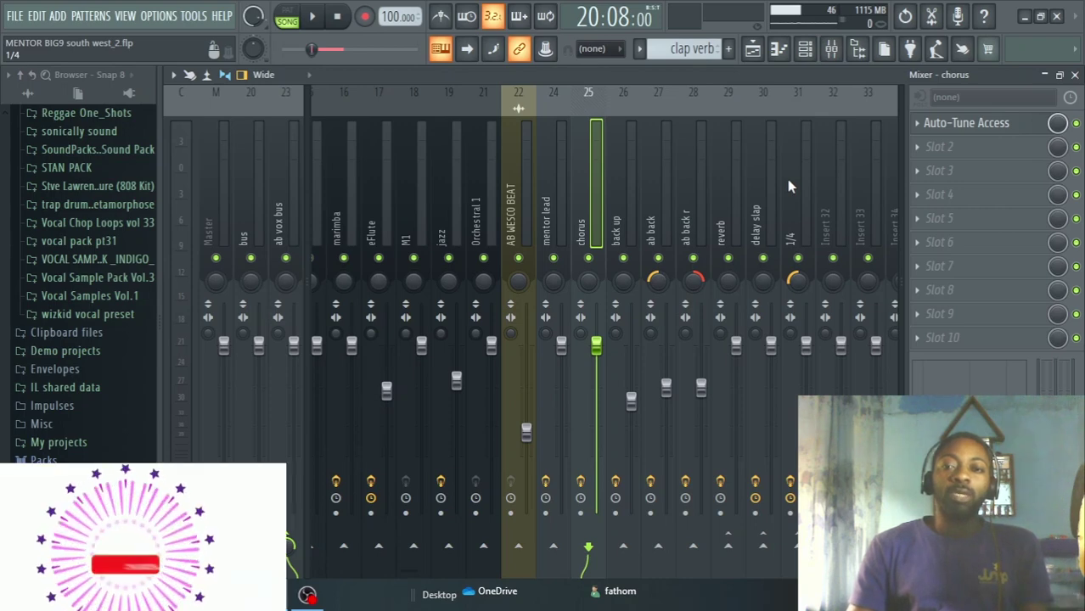
# Play the marked section of the arrangement and check the track levels in the mixer, selecting the ab vox bus track.
pyautogui.click(752, 48)
pyautogui.moveTo(723, 97); pyautogui.dragTo(817, 97)
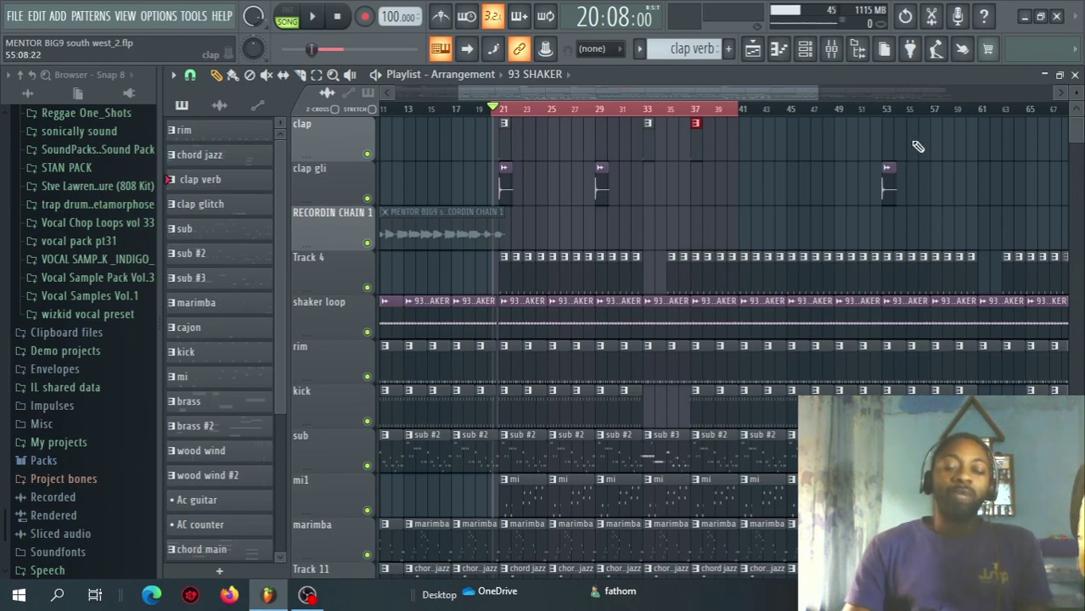
pyautogui.press('space')
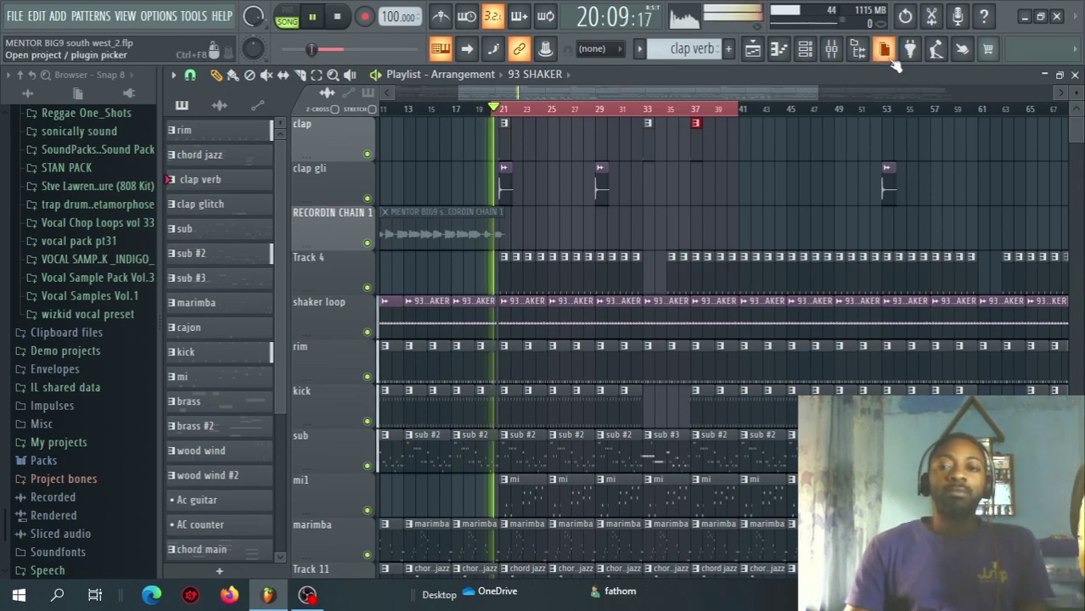
pyautogui.click(831, 49)
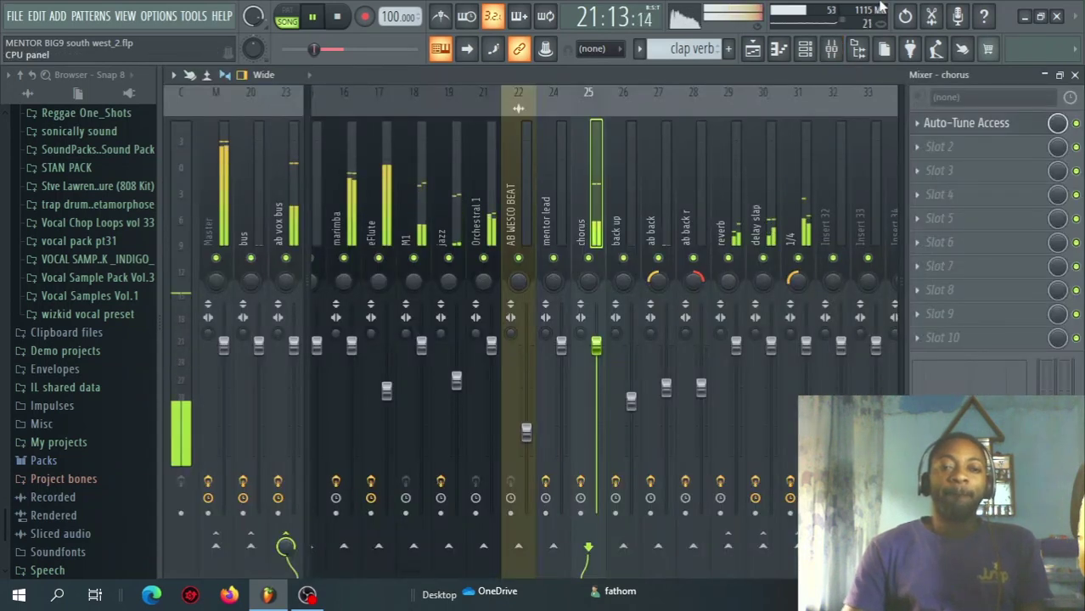
pyautogui.click(753, 53)
pyautogui.click(753, 51)
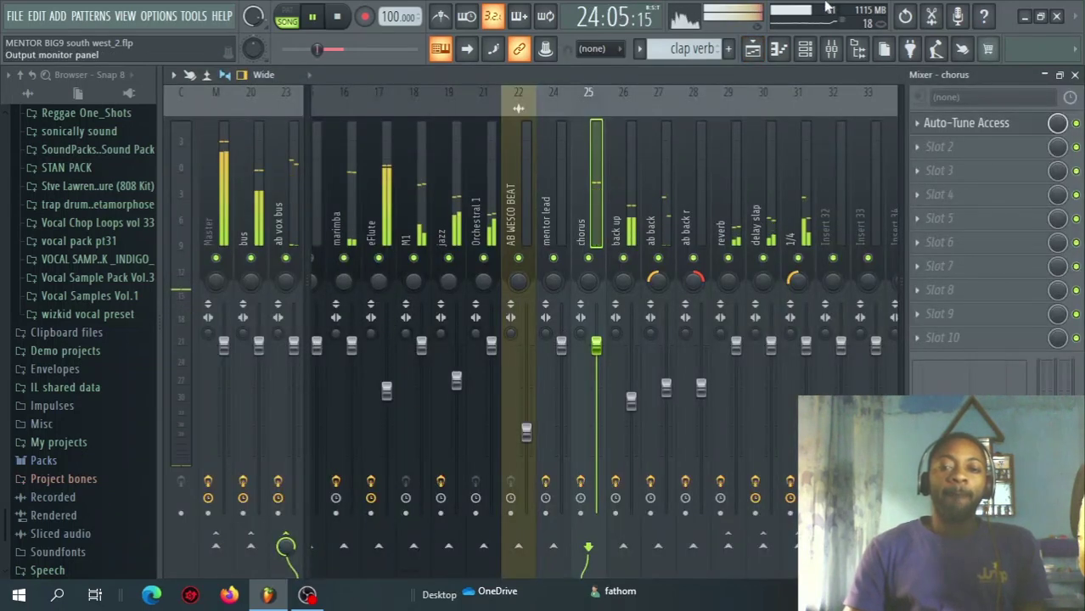
pyautogui.click(293, 212)
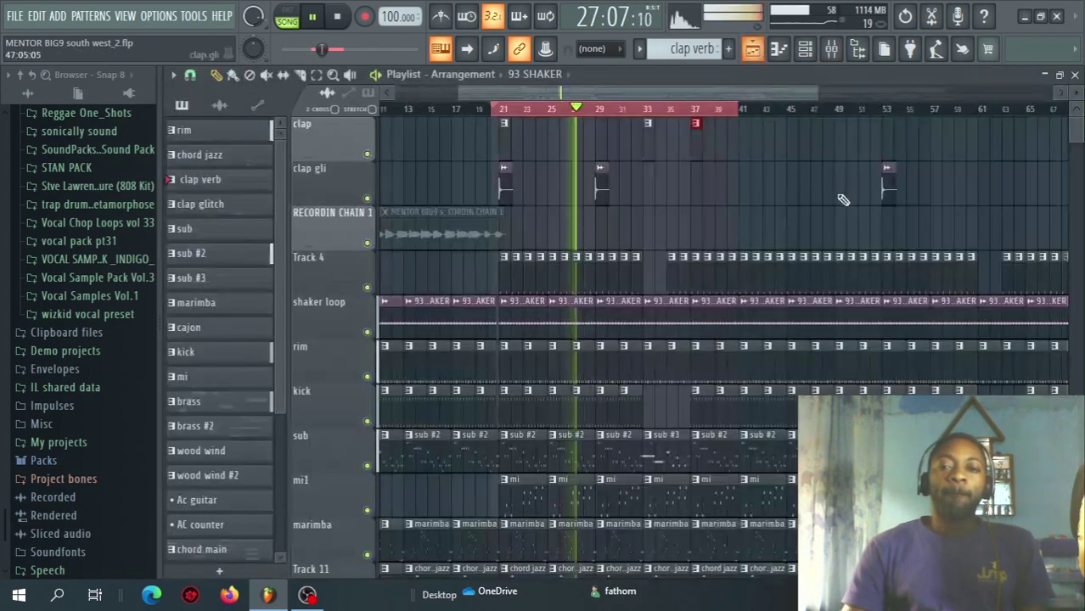
# Look over the lead, backup and chorus vocal tracks in the playlist during playback, return to the mixer and stop the song.
pyautogui.click(753, 48)
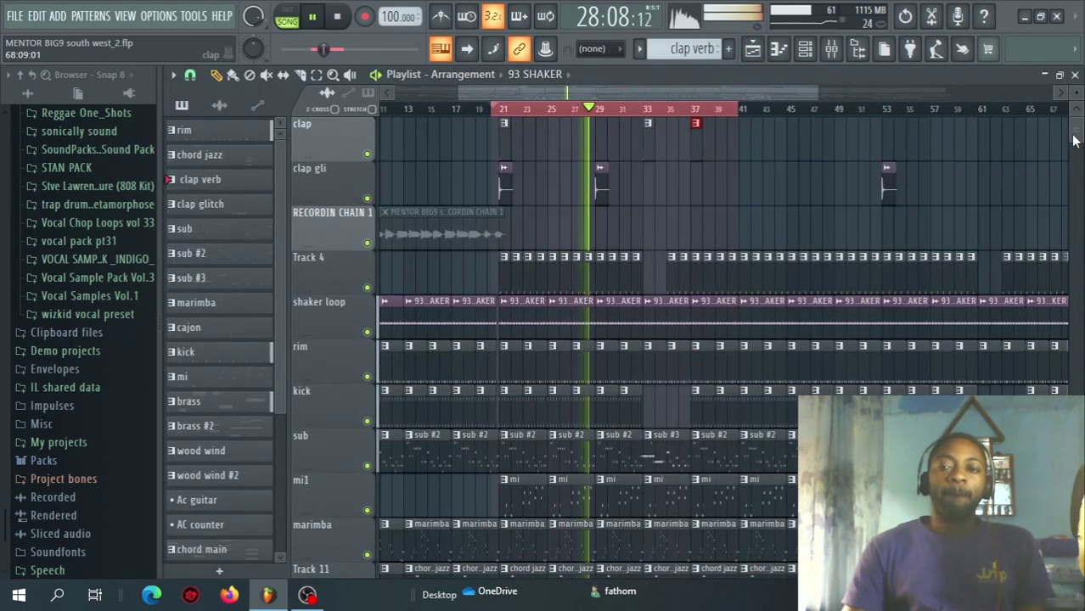
pyautogui.moveTo(1074, 140); pyautogui.dragTo(1051, 157)
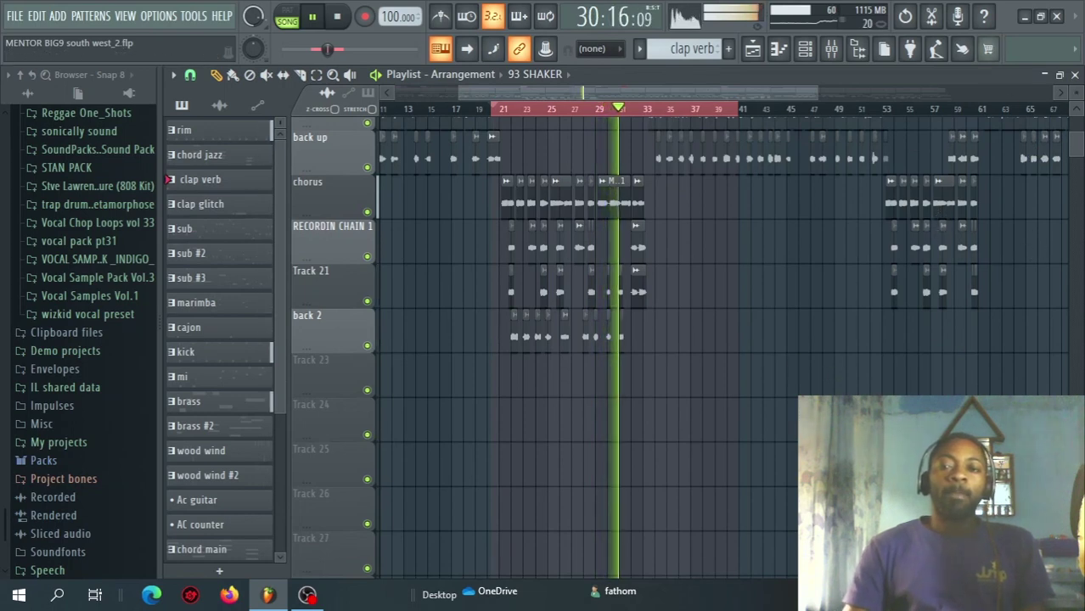
pyautogui.scroll(7, 1076, 111)
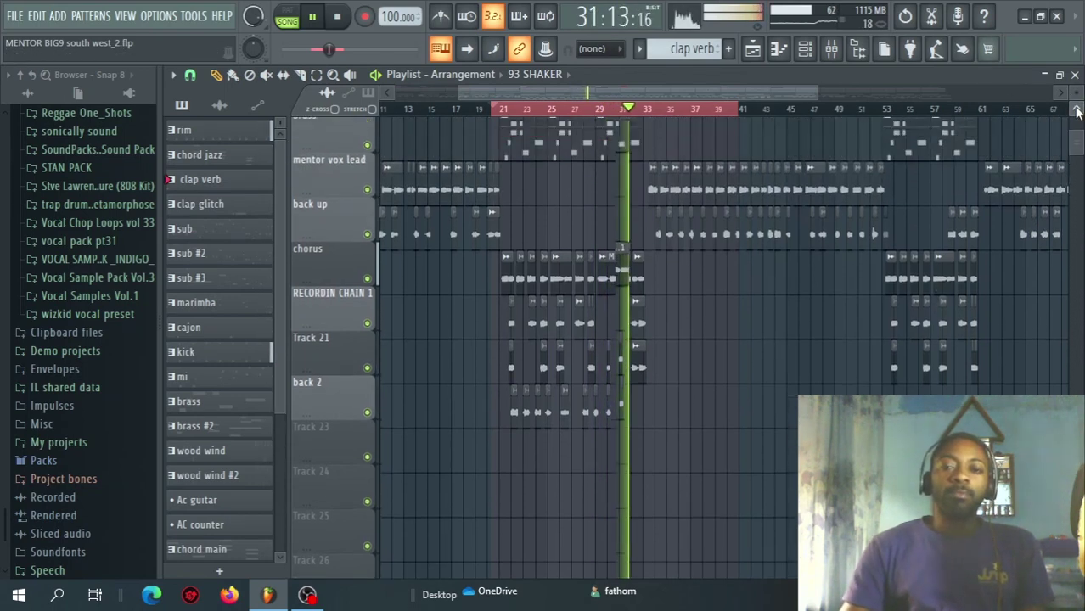
pyautogui.scroll(10, 1076, 112)
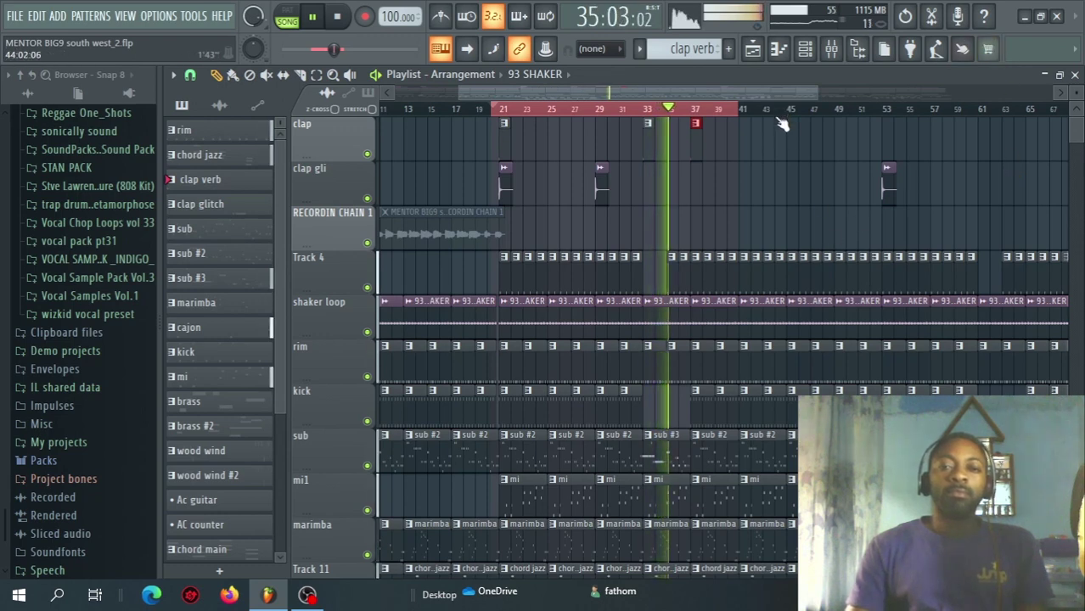
pyautogui.click(832, 53)
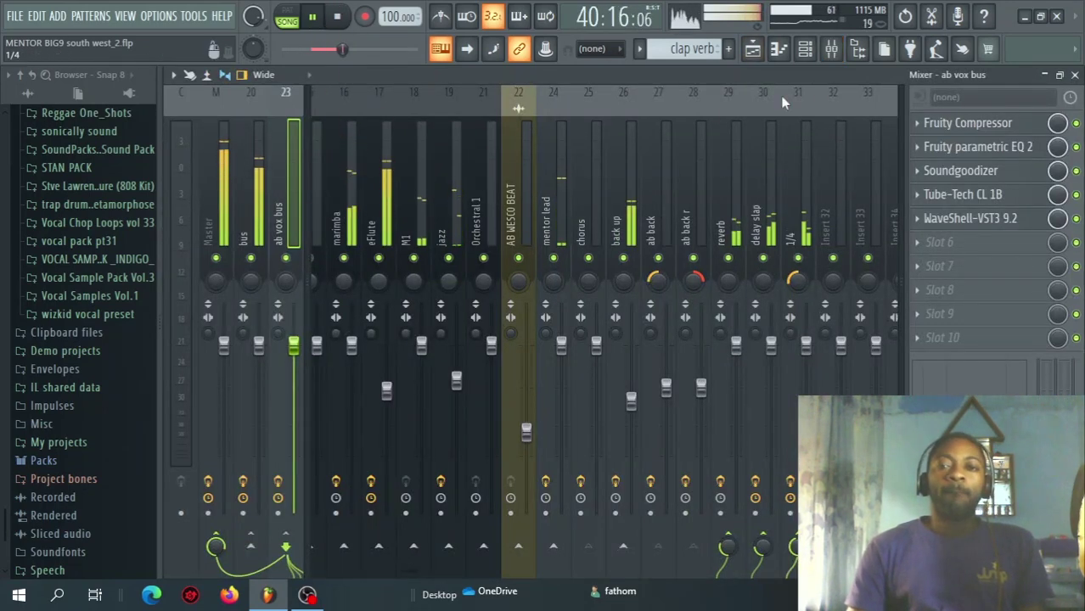
pyautogui.click(339, 17)
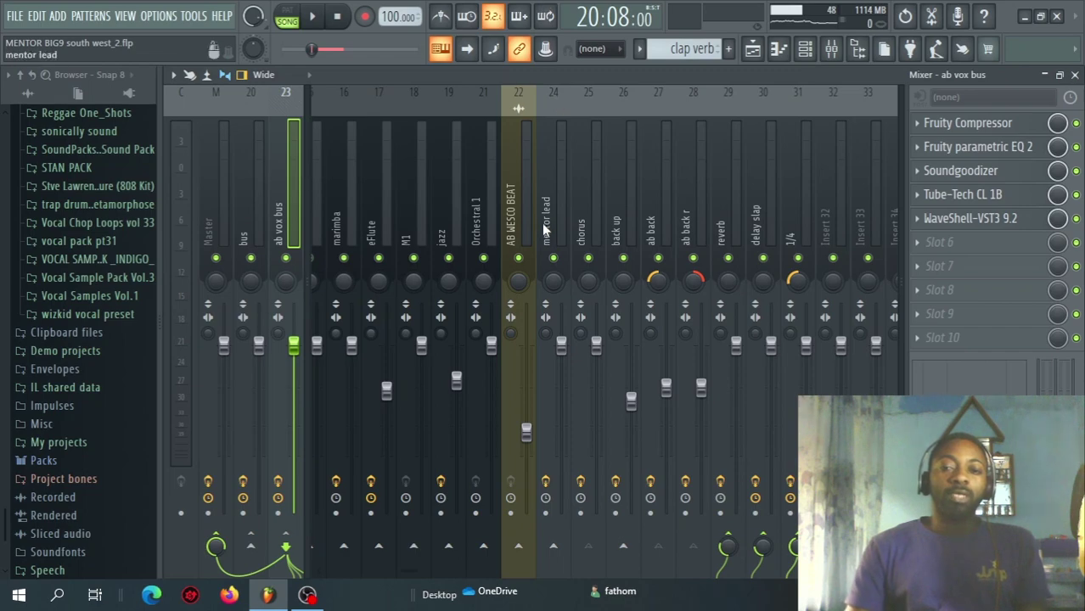
# Audition the chorus mixer track in solo while viewing its clips in the playlist, and stop playback and unsolo the track.
pyautogui.click(584, 242)
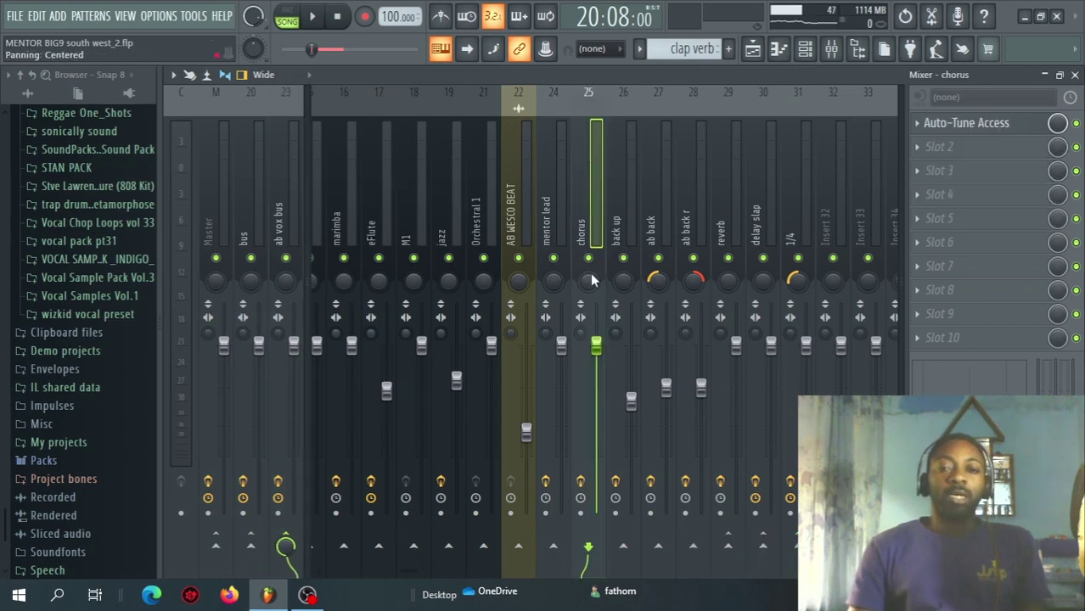
pyautogui.press('F5')
pyautogui.press('space')
pyautogui.scroll(-10, 1068, 151)
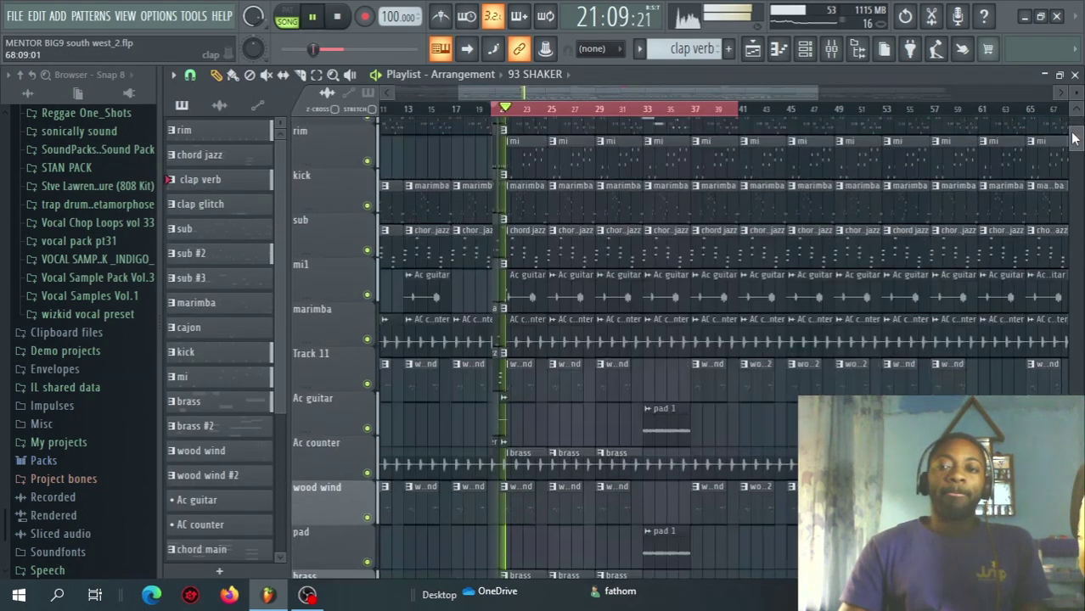
pyautogui.scroll(-9, 1068, 151)
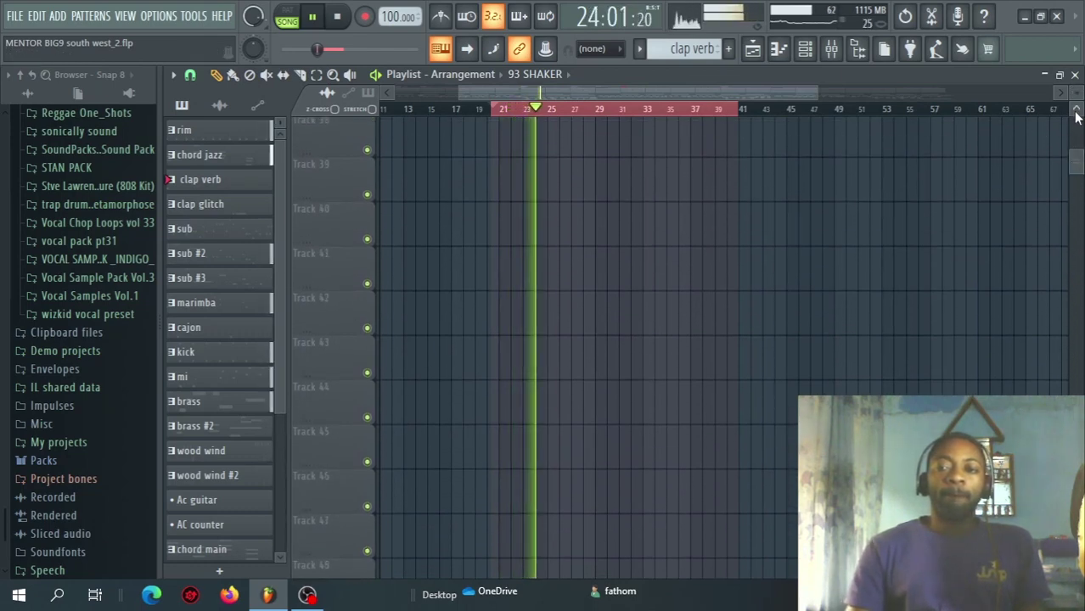
pyautogui.scroll(8, 1076, 112)
pyautogui.scroll(12, 1076, 112)
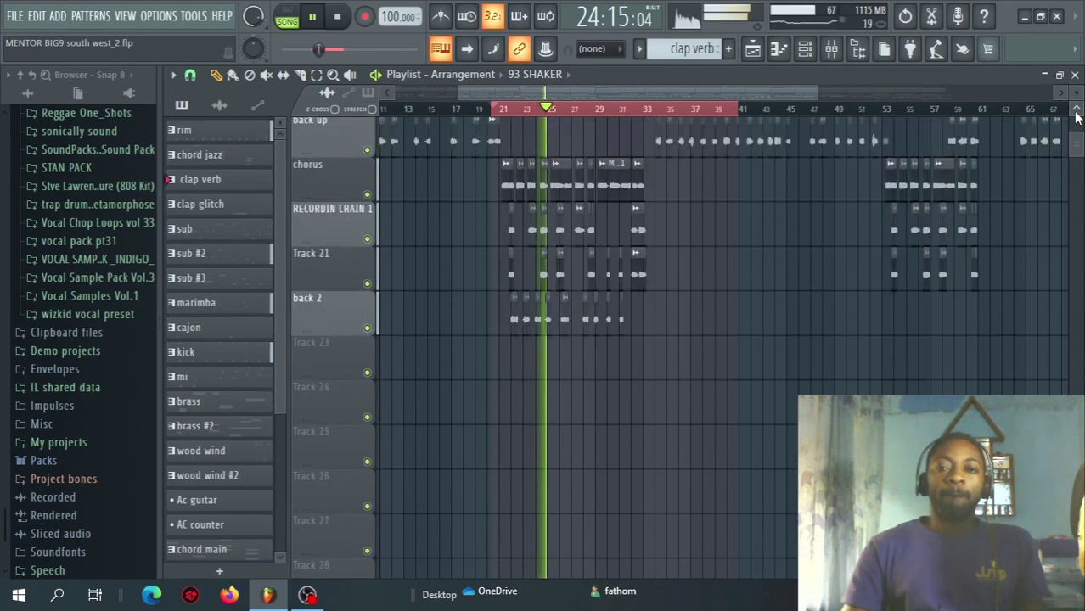
pyautogui.press('space')
pyautogui.press('F9')
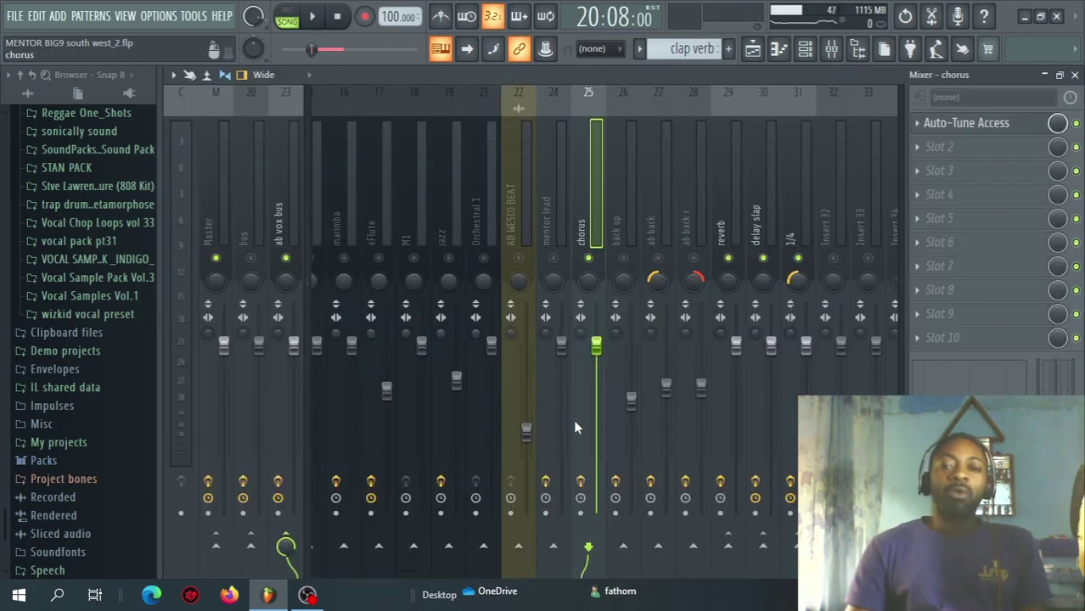
pyautogui.rightClick(589, 258)
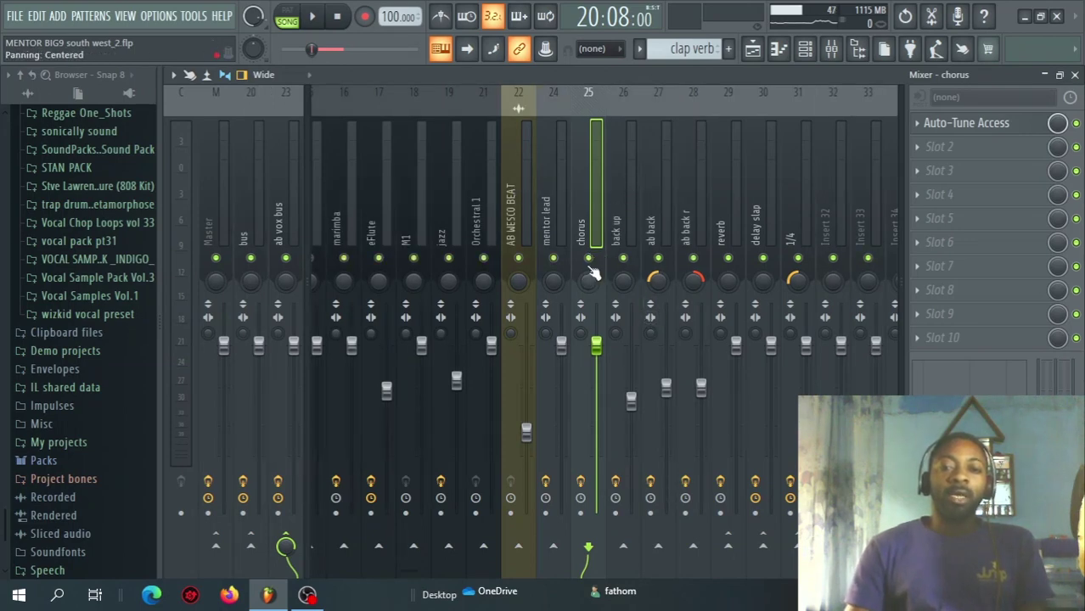
# Review the effect slots of the mentor lead, chorus, back up, ab back and ab back r mixer tracks.
pyautogui.click(562, 198)
pyautogui.click(588, 208)
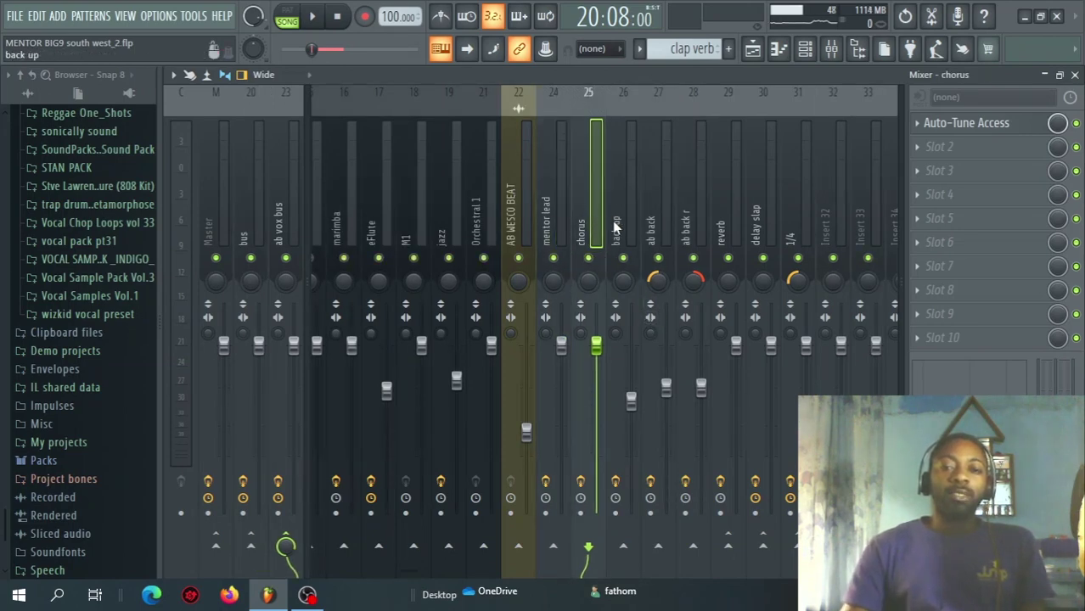
pyautogui.click(635, 223)
pyautogui.click(657, 228)
pyautogui.click(680, 228)
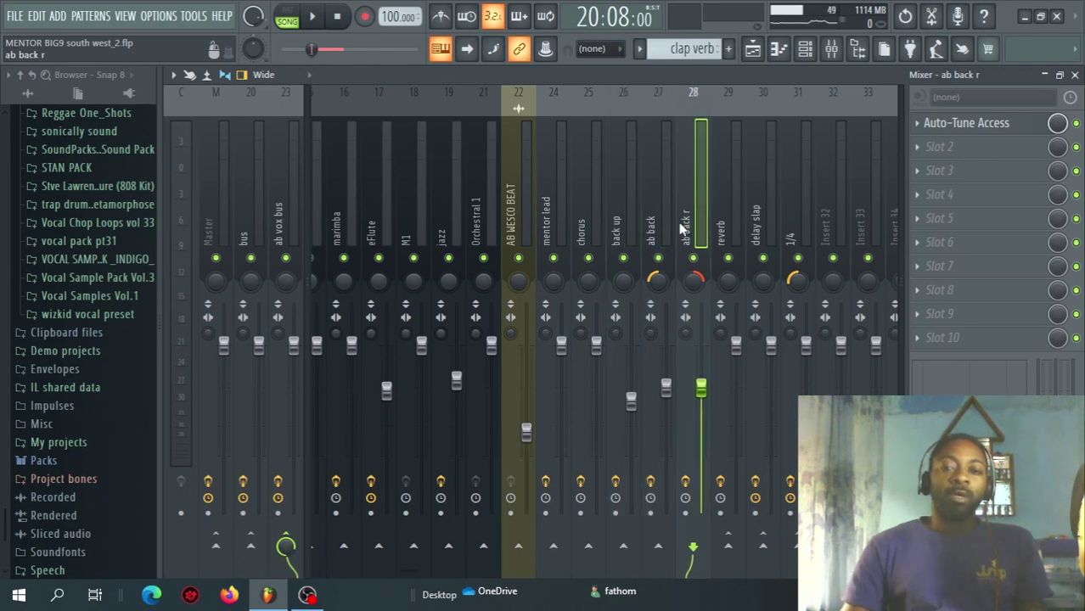
# Compare the ab vox bus effects chain with the individual effect slots of the chorus, back up and ab back tracks.
pyautogui.click(281, 219)
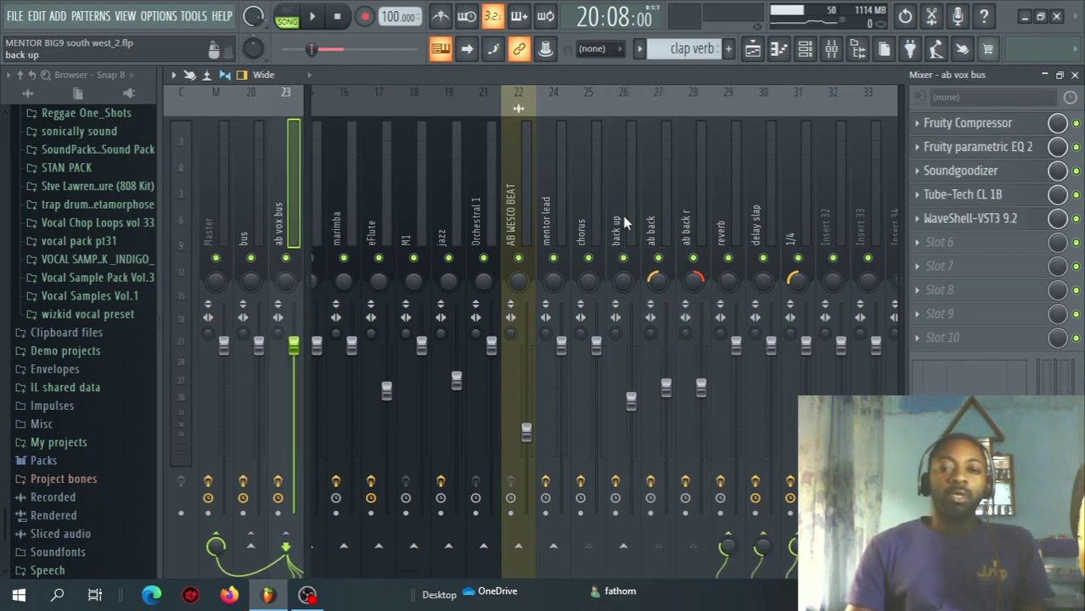
pyautogui.click(589, 229)
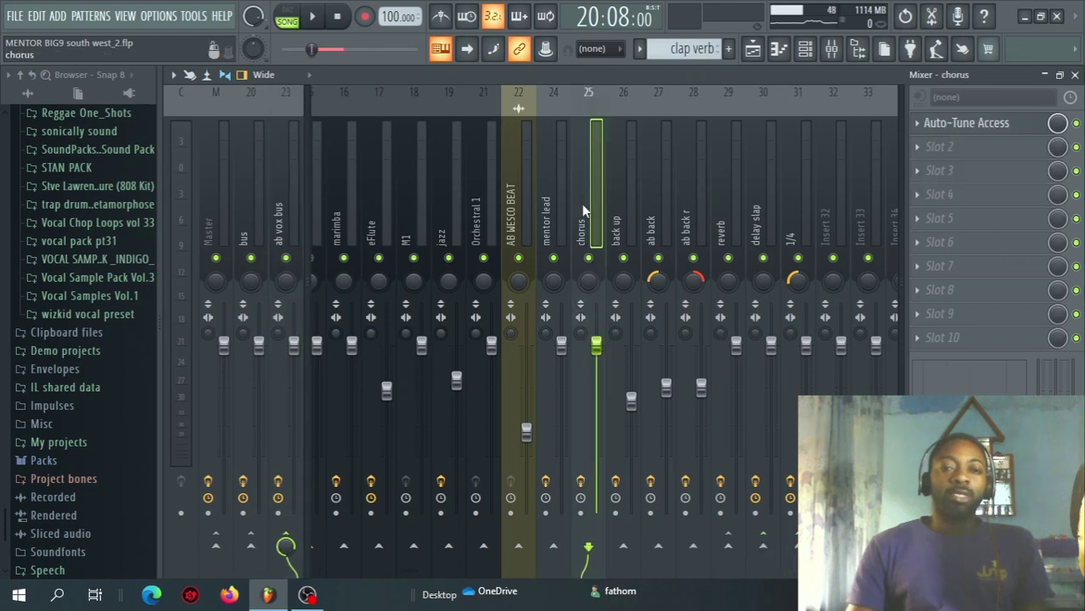
pyautogui.click(295, 214)
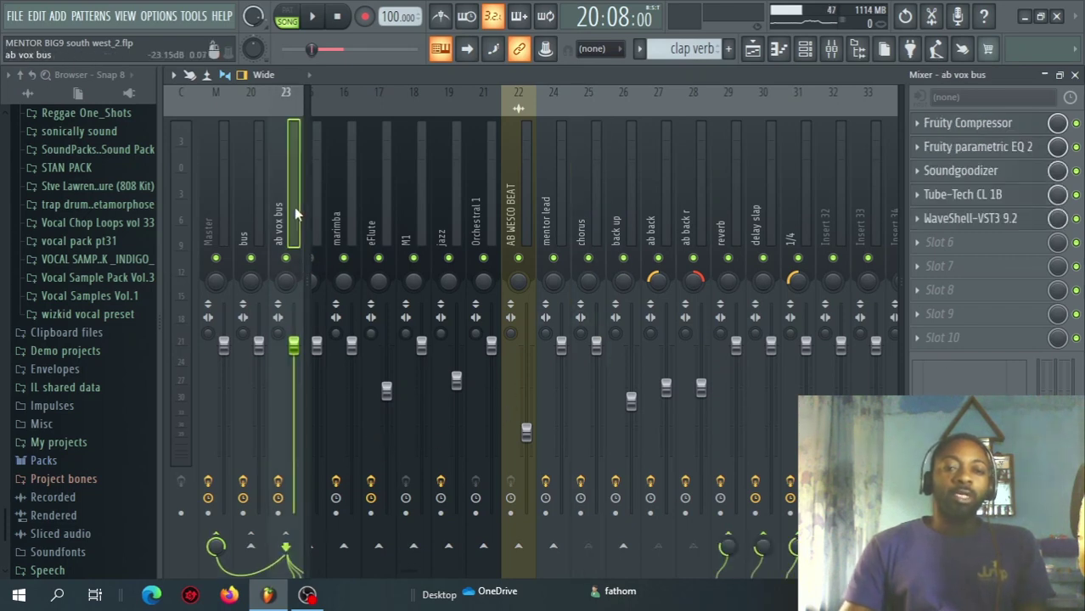
pyautogui.click(597, 205)
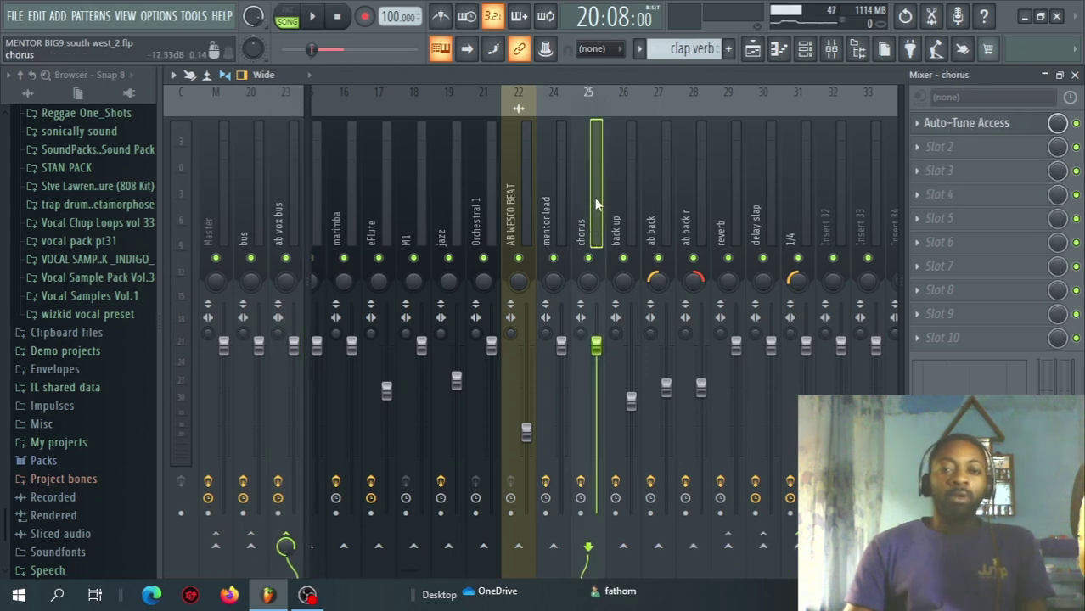
pyautogui.click(617, 206)
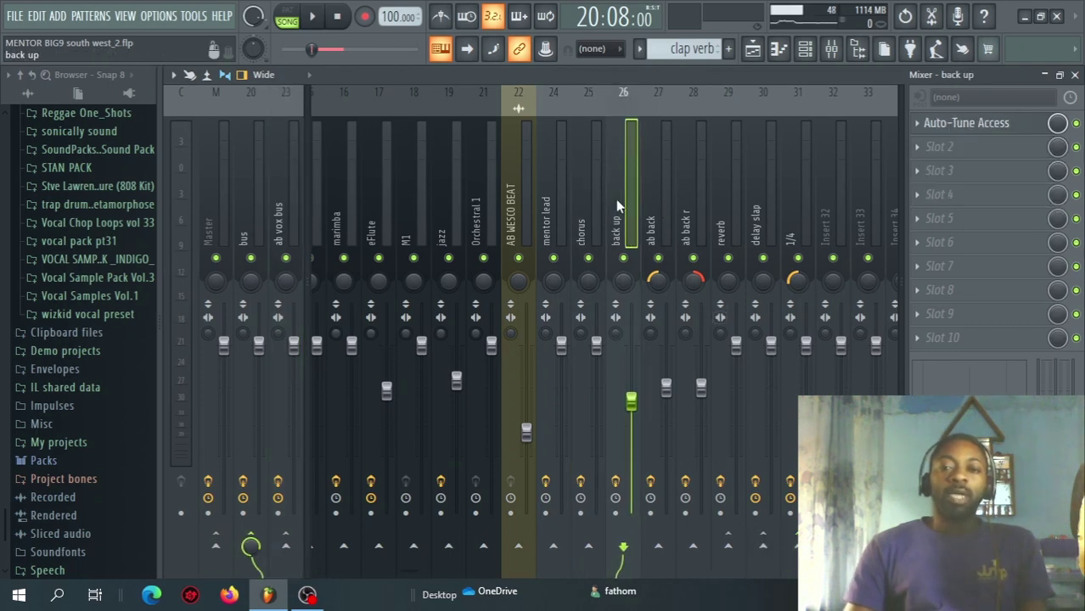
pyautogui.click(661, 227)
# Open Auto-Tune Access on the chorus track for a brief look and close it.
pyautogui.click(585, 212)
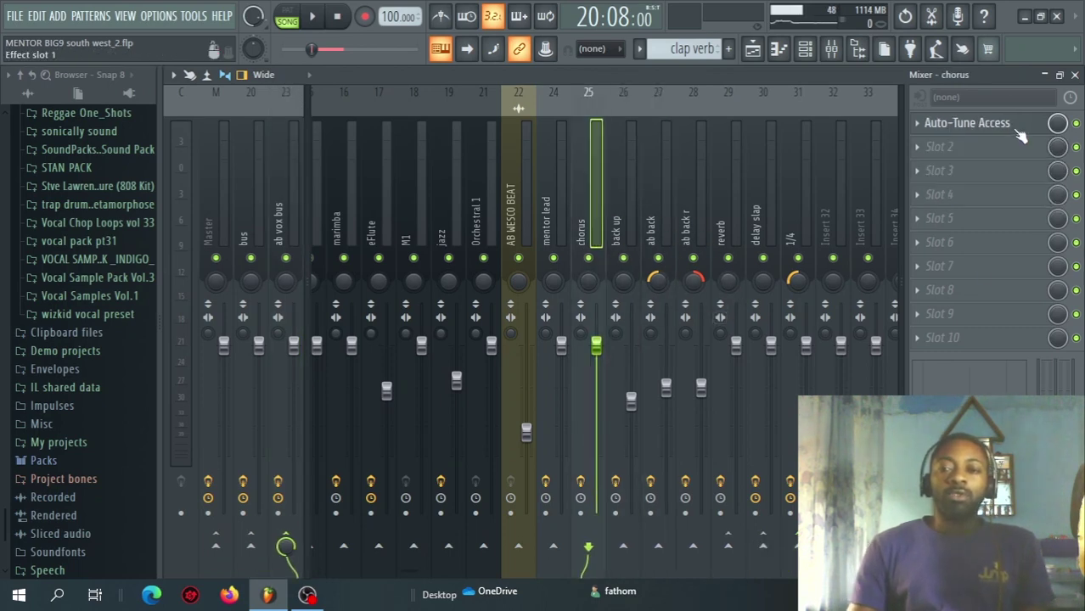
pyautogui.click(1017, 126)
pyautogui.press('Escape')
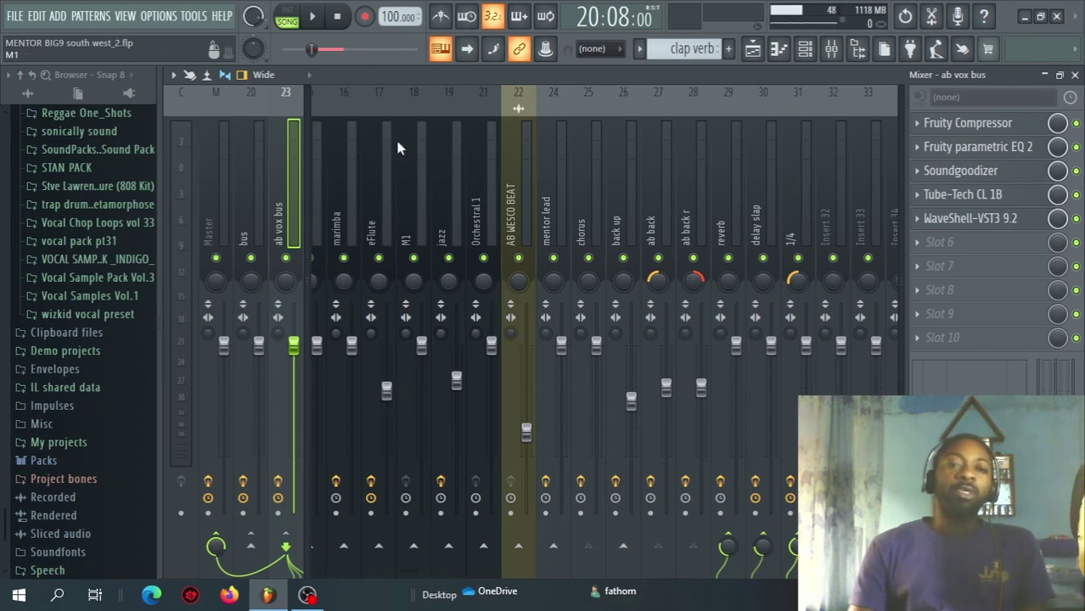
# Play the section with the chorus track soloed and its effects active, check the mixer levels and stop playback.
pyautogui.press('space')
pyautogui.press('F5')
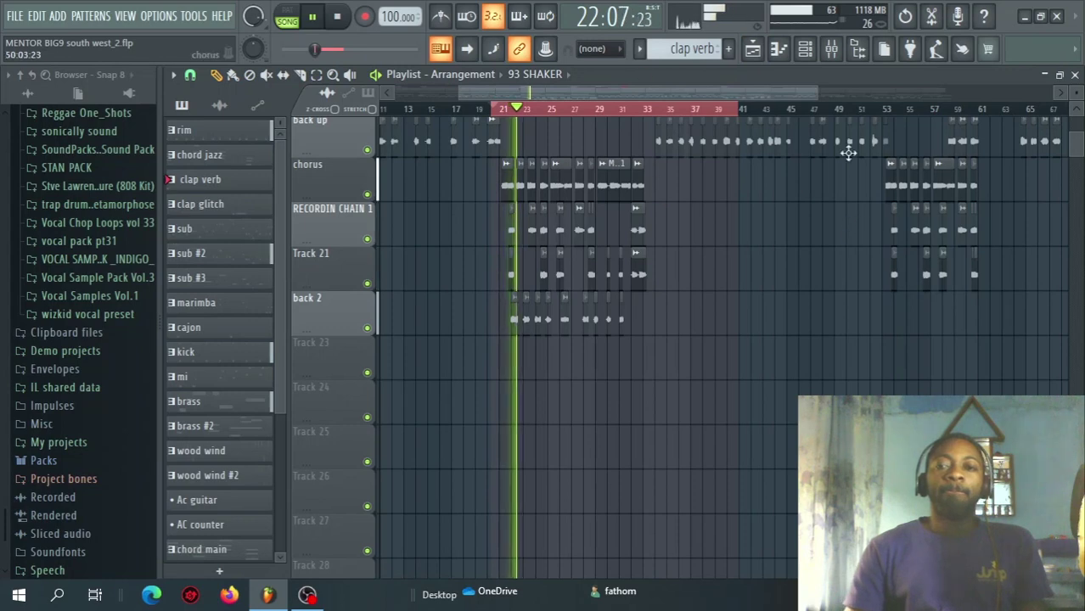
pyautogui.click(832, 48)
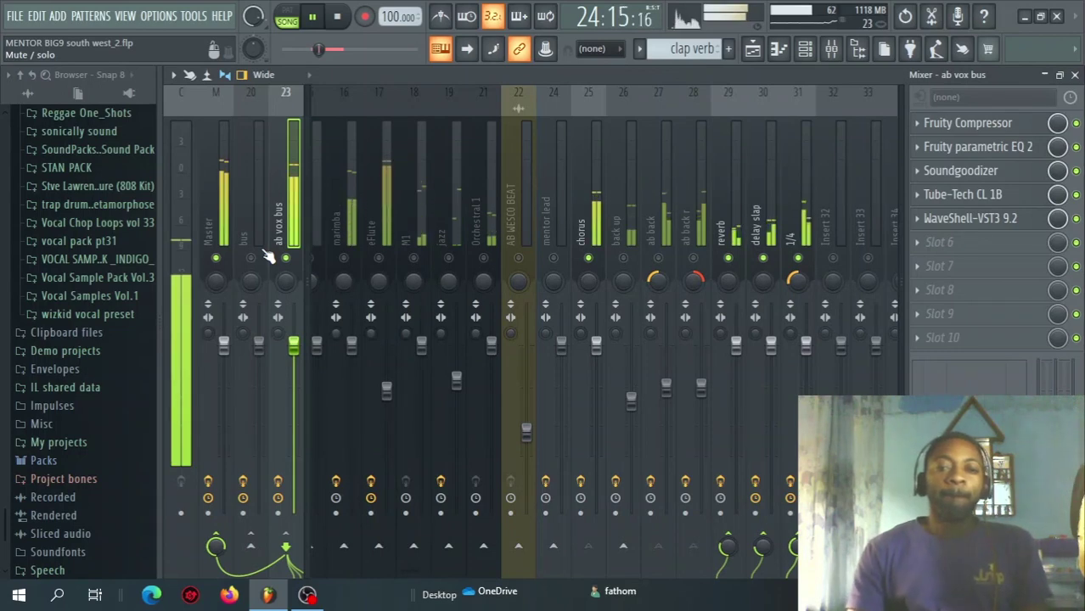
pyautogui.press('space')
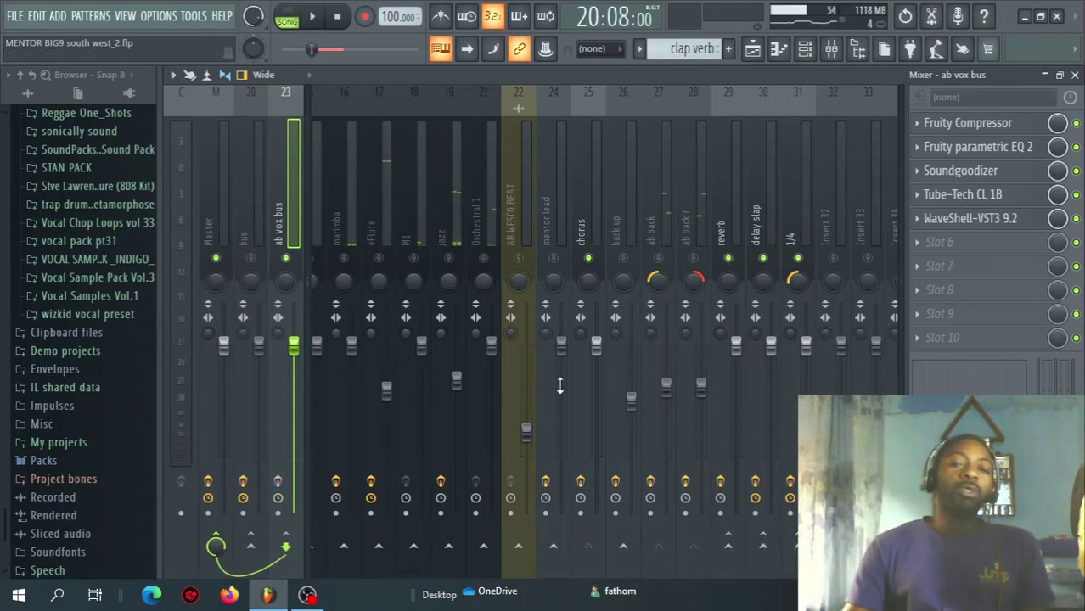
# Play the soloed chorus with Auto-Tune Access and the ab vox bus effects bypassed, stop, and turn both back on.
pyautogui.click(590, 195)
pyautogui.press('space')
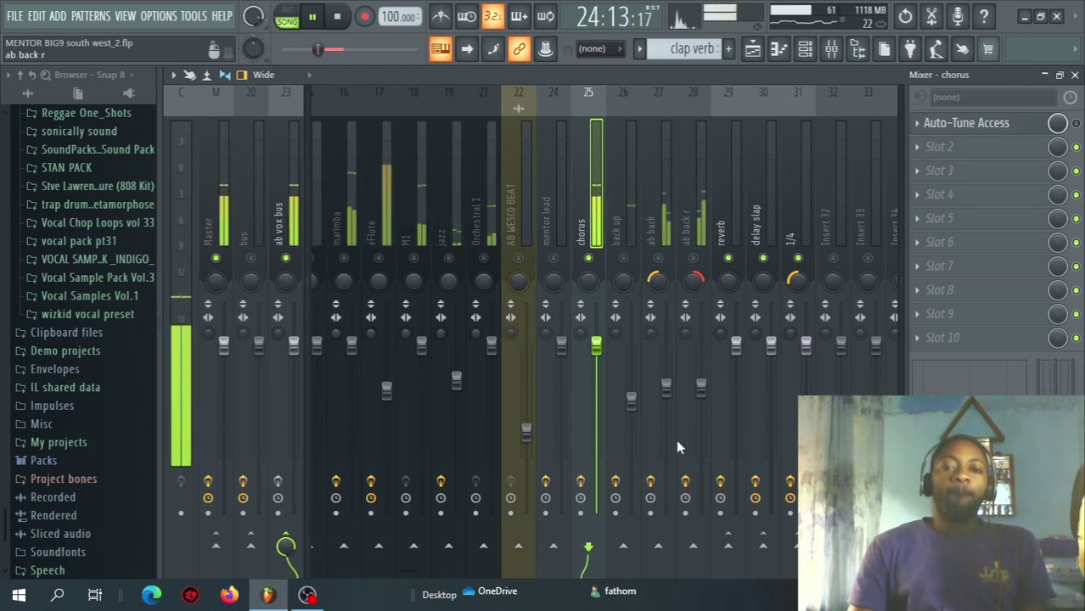
pyautogui.press('space')
pyautogui.click(293, 344)
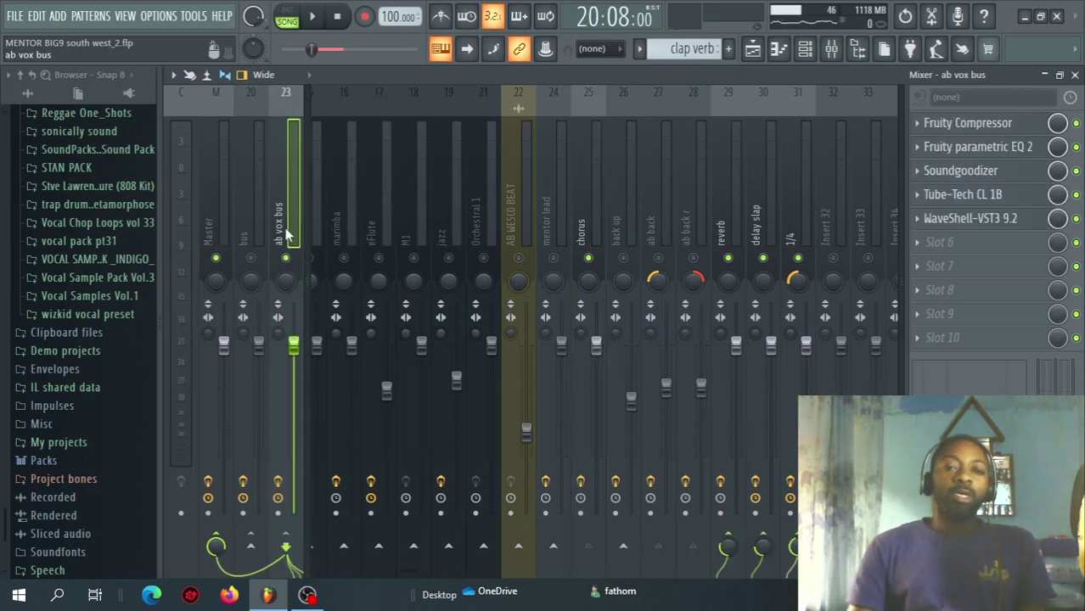
pyautogui.click(586, 188)
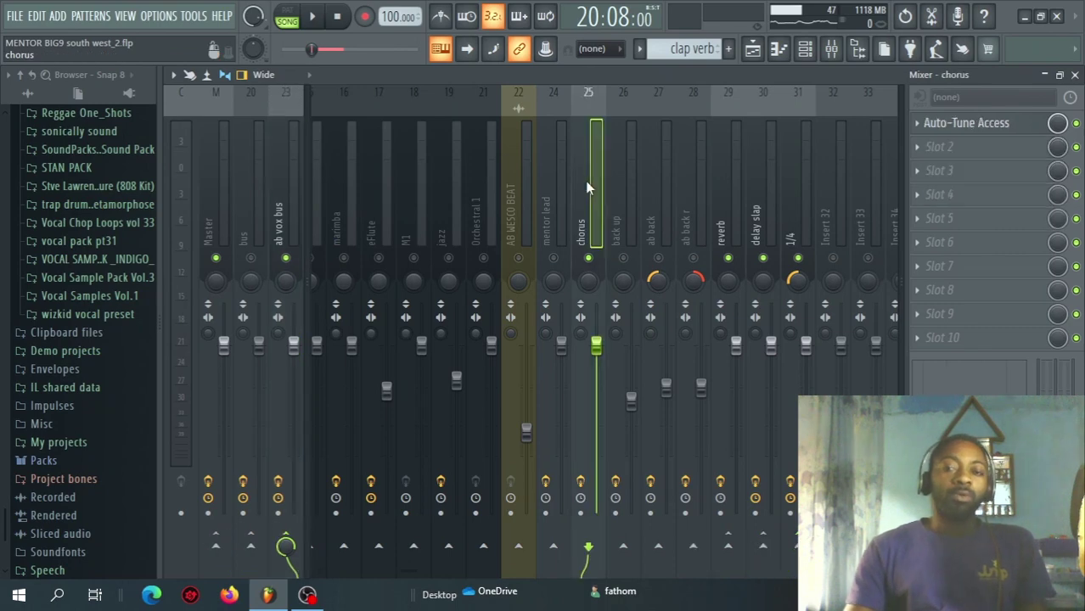
# Examine the key, scale, retune speed and humanize settings of Auto-Tune Access on the chorus track, and close the plugin.
pyautogui.click(967, 123)
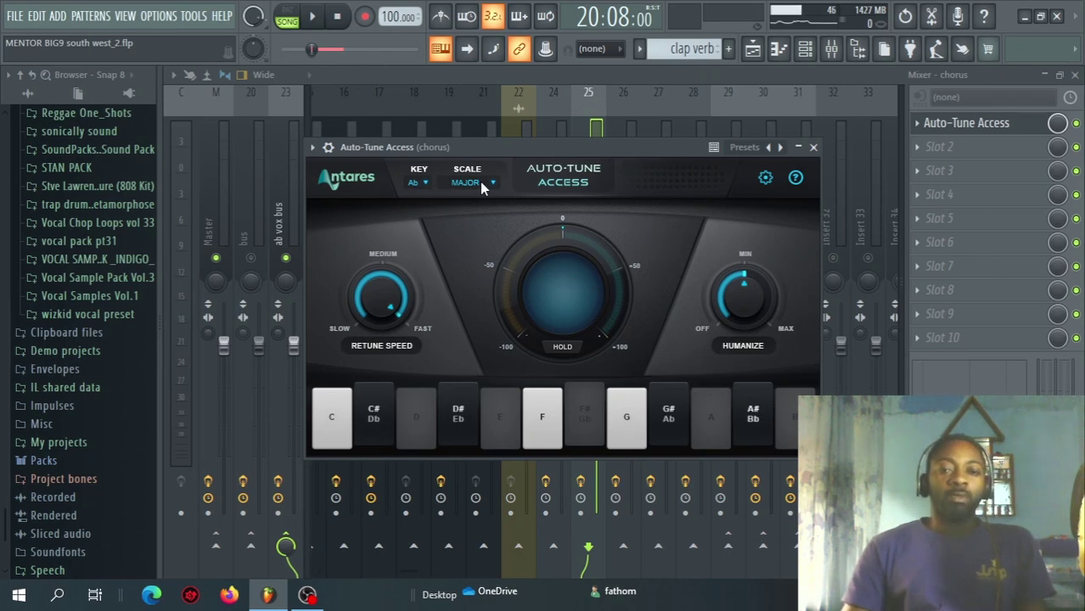
pyautogui.click(422, 184)
pyautogui.click(450, 223)
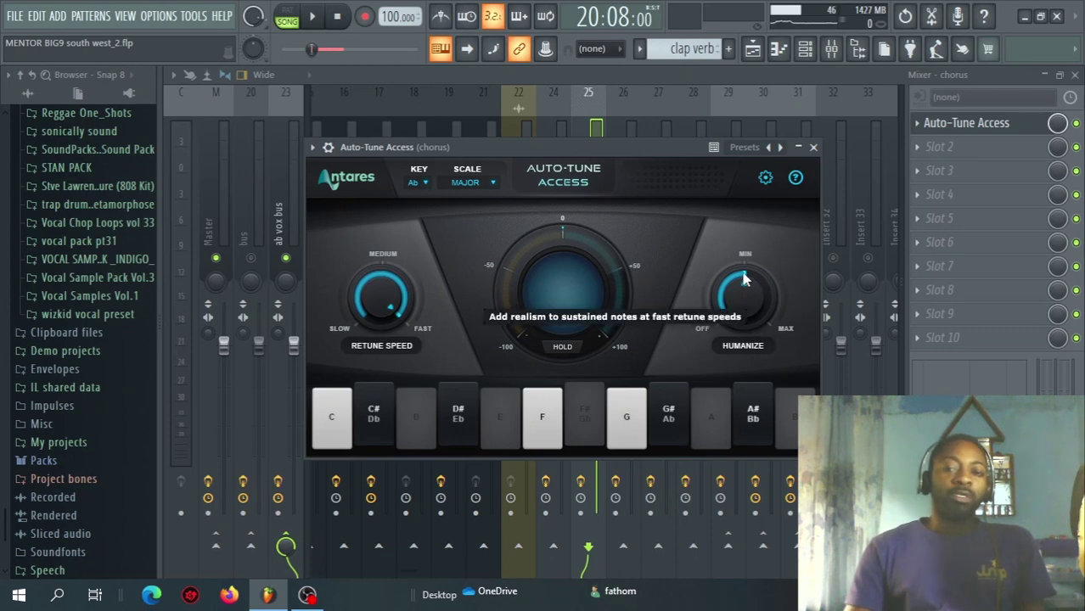
pyautogui.click(813, 147)
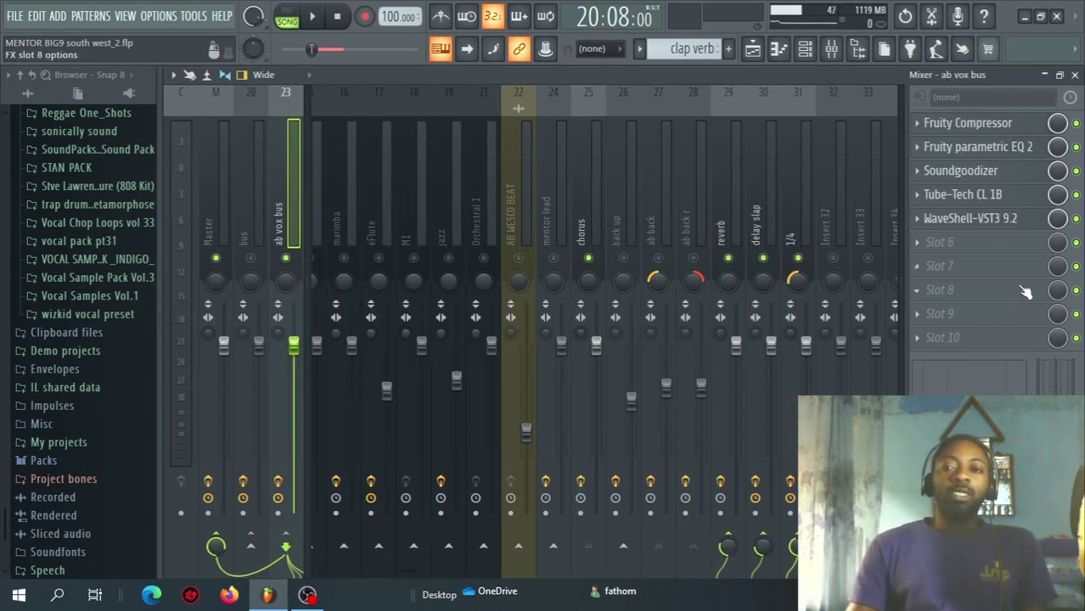
# Examine the threshold, ratio, gain, attack and release settings of Fruity Compressor on the ab vox bus, and close the plugin.
pyautogui.click(993, 134)
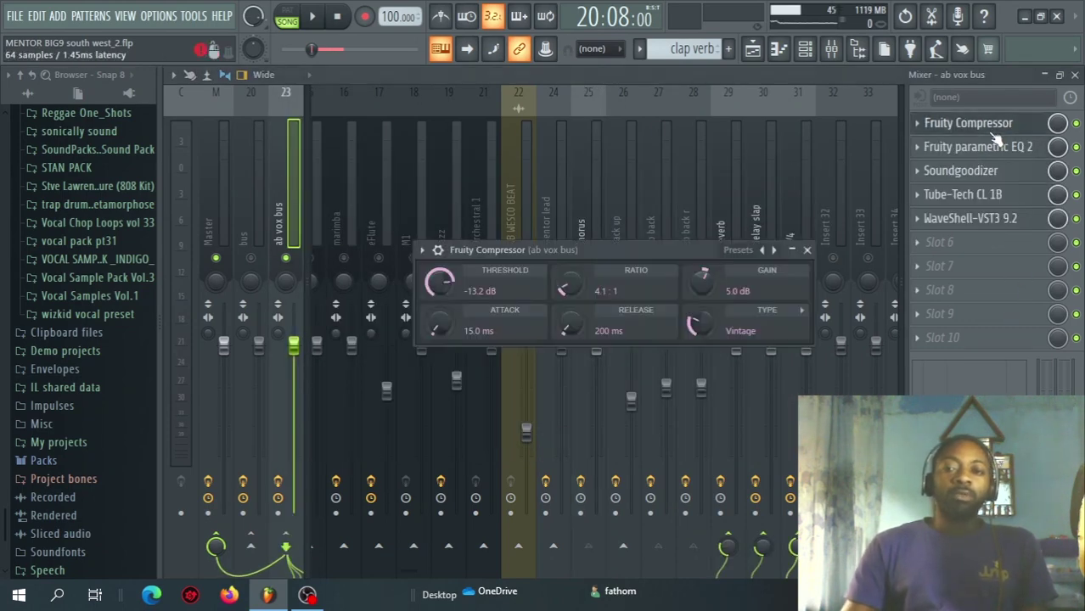
pyautogui.moveTo(661, 247); pyautogui.dragTo(677, 169)
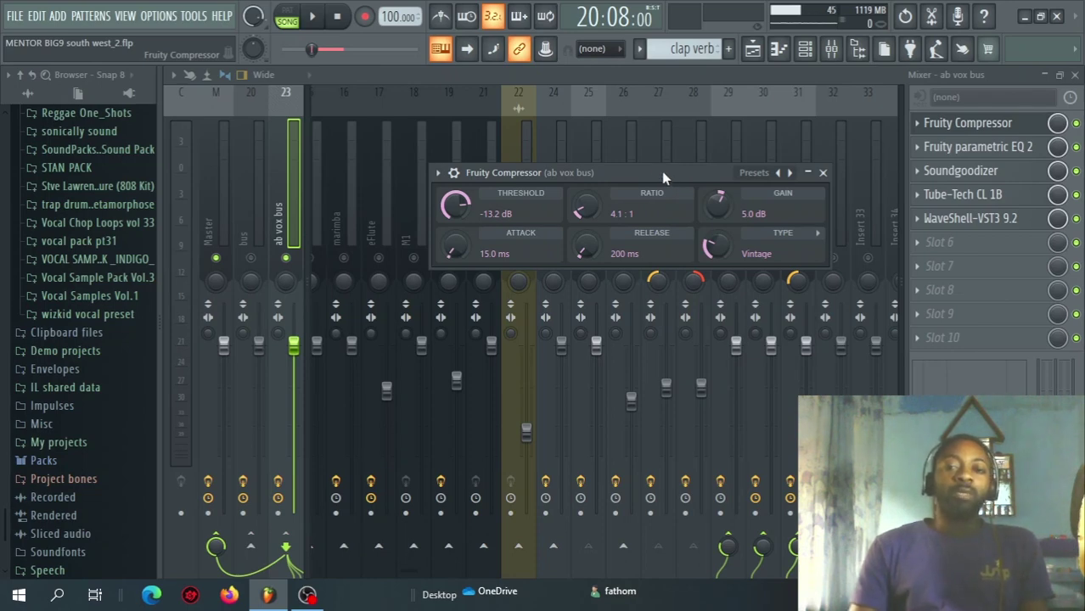
pyautogui.moveTo(657, 174)
pyautogui.mouseDown()
pyautogui.moveTo(641, 161)
pyautogui.moveTo(661, 160)
pyautogui.mouseUp()
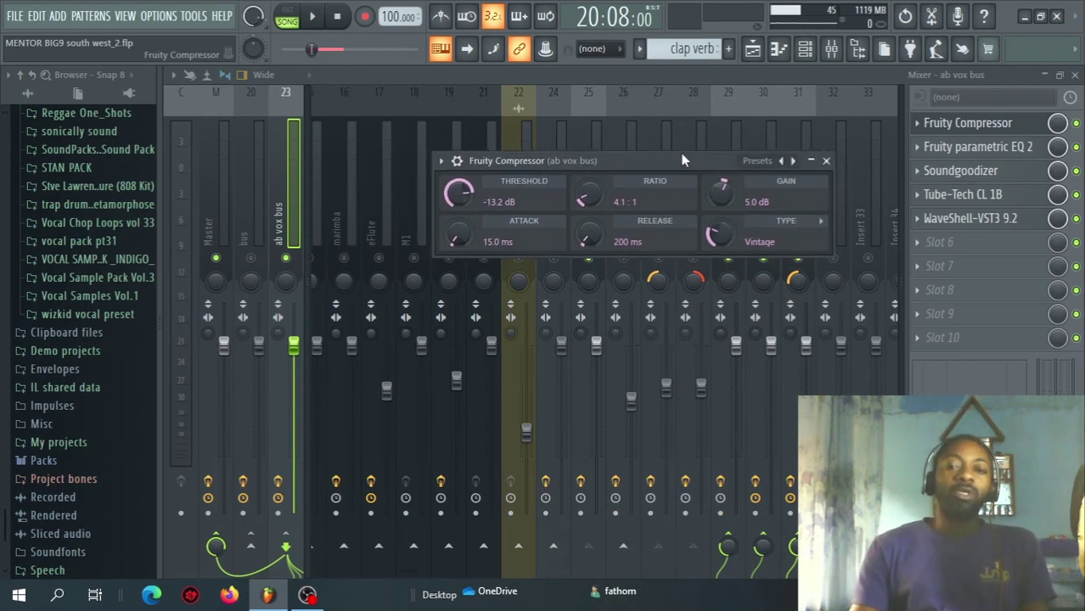
pyautogui.moveTo(677, 158); pyautogui.dragTo(679, 157)
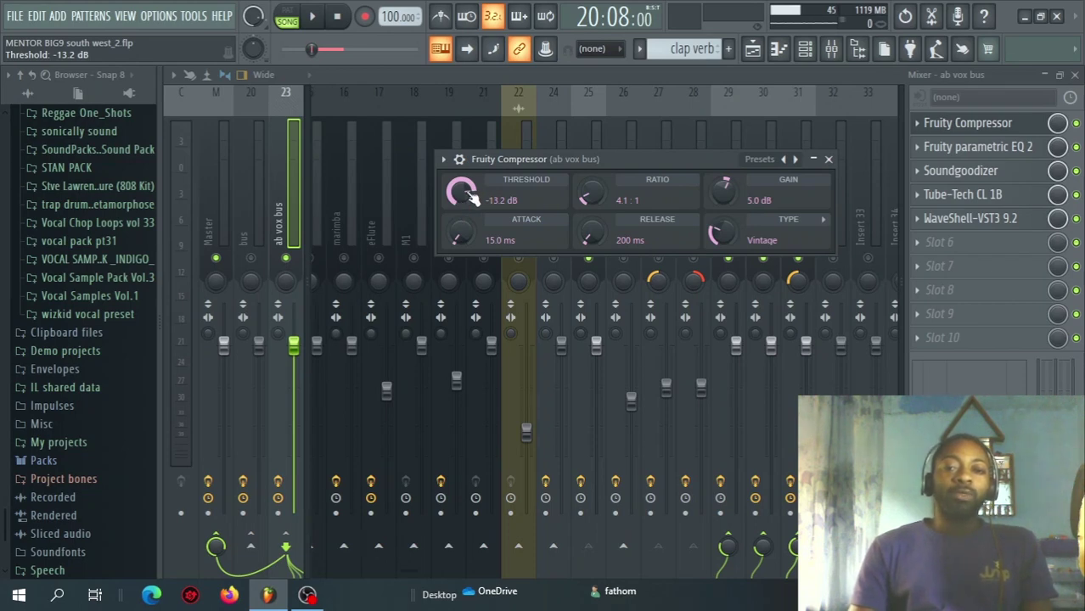
pyautogui.click(828, 159)
# Bypass the ab vox bus effects below Fruity Compressor, play the chorus with only the compressor active, and stop playback.
pyautogui.click(1075, 147)
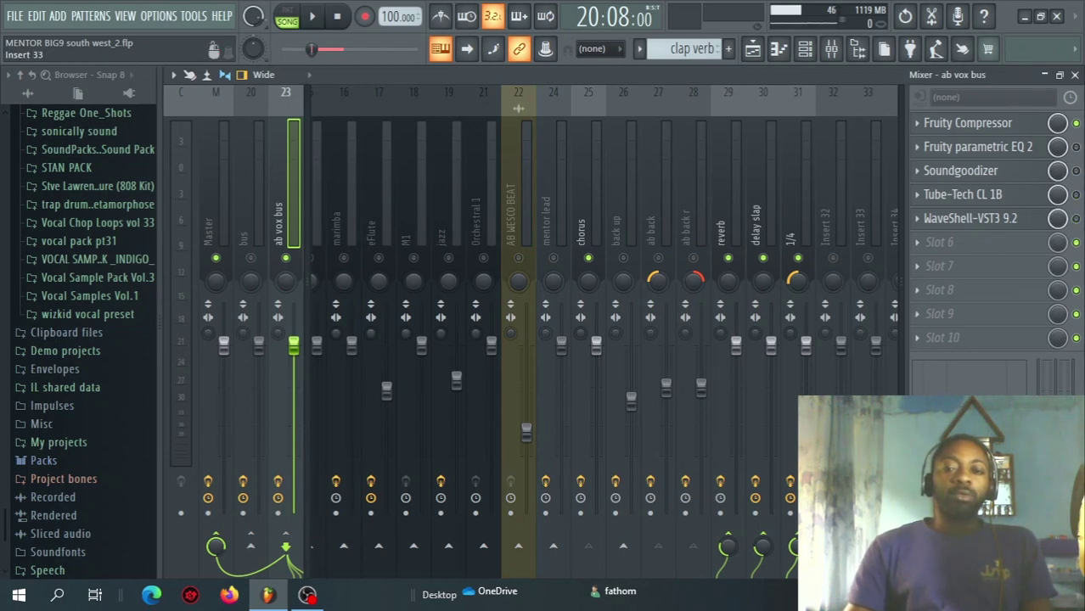
pyautogui.press('space')
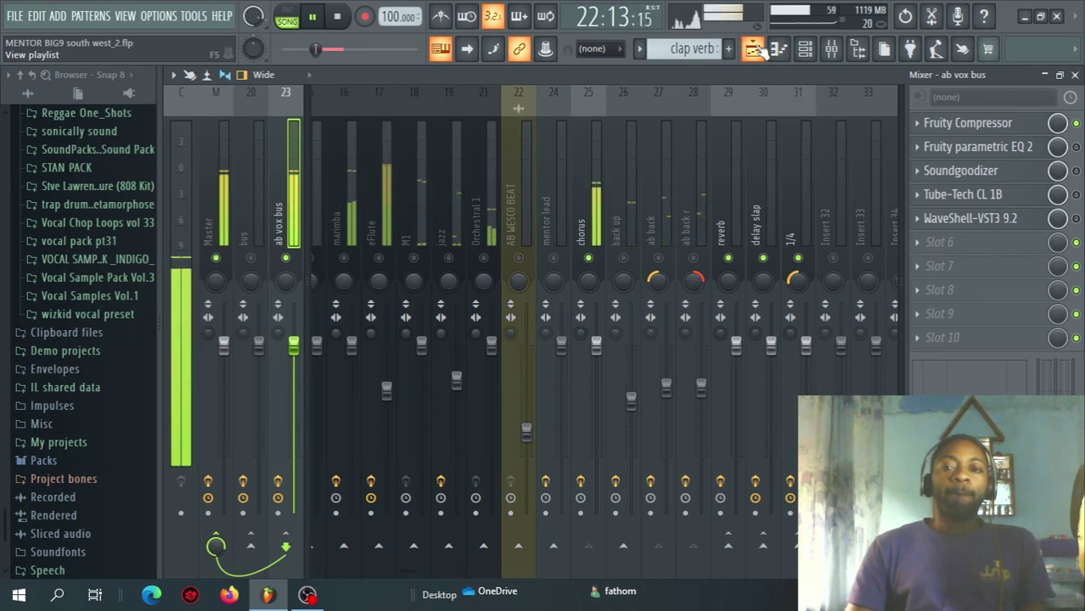
pyautogui.click(754, 49)
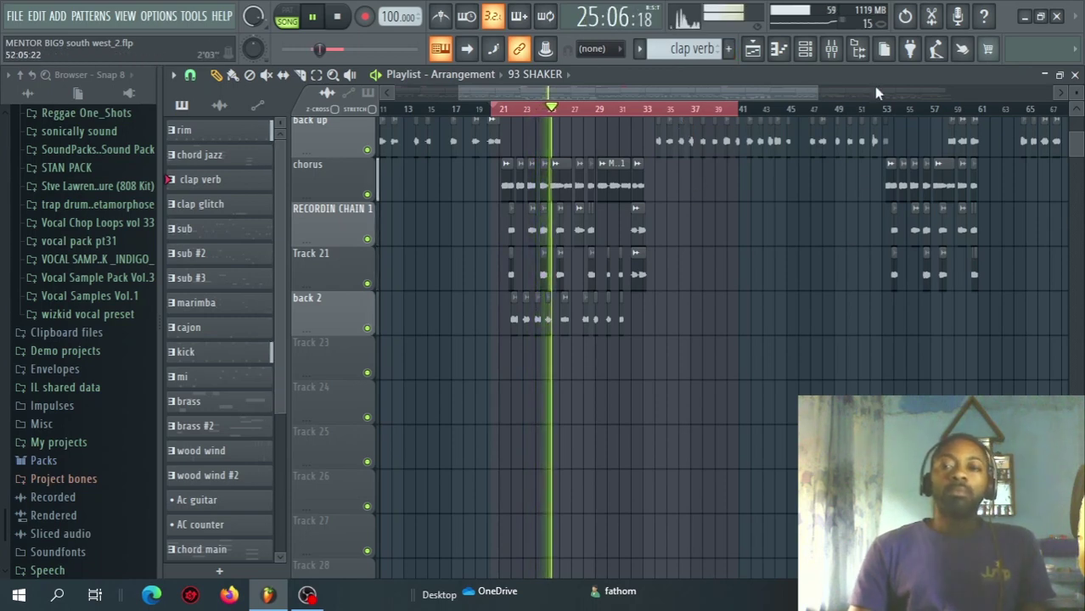
pyautogui.click(844, 60)
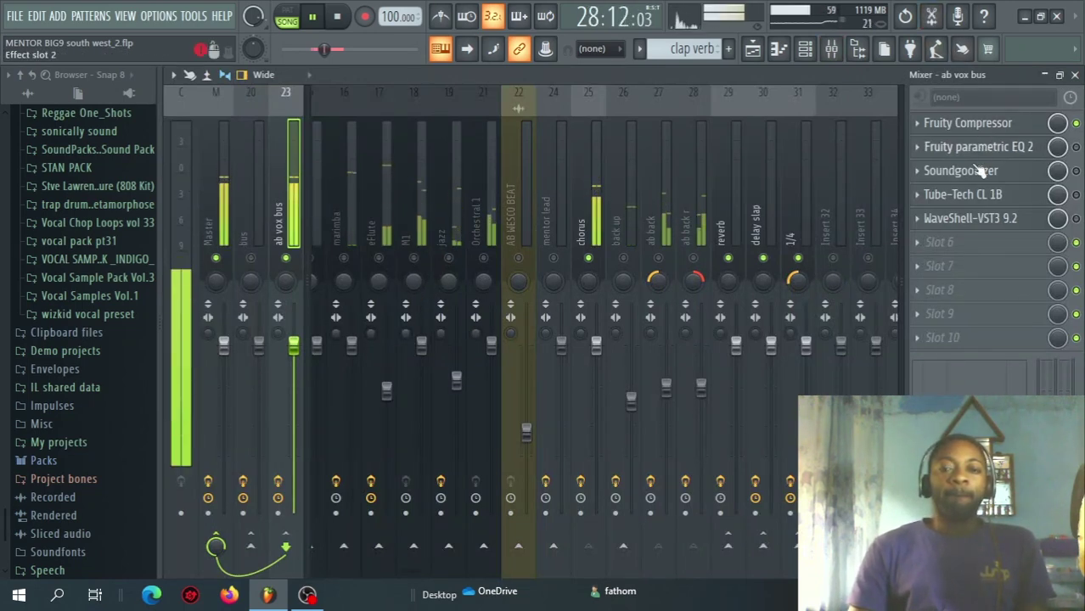
pyautogui.press('space')
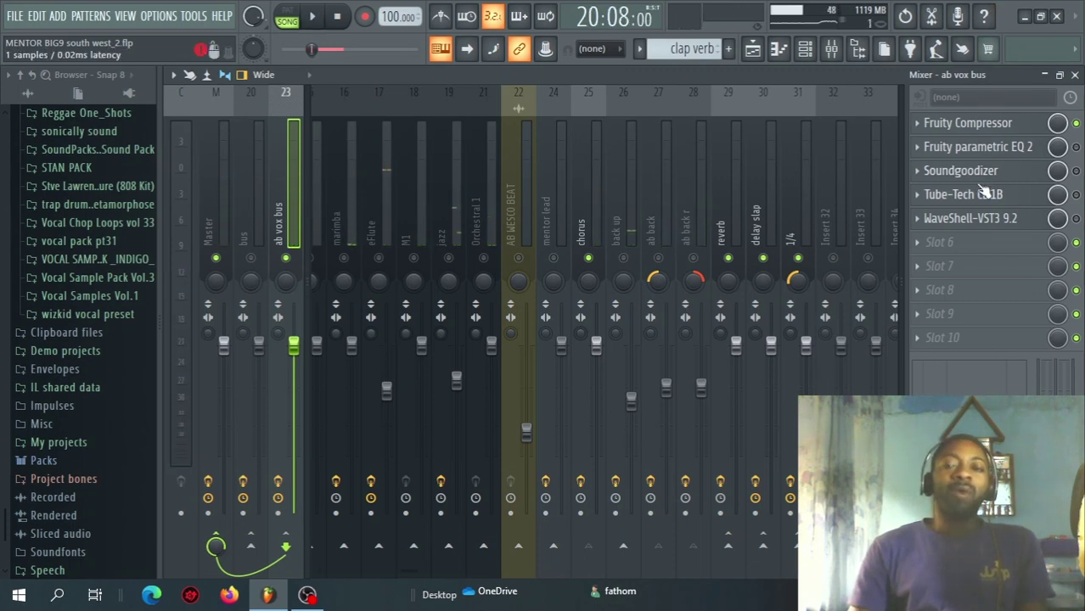
# Turn on Fruity parametric EQ 2 on the ab vox bus, examine its curve, and restart playback from bar 21 in the playlist.
pyautogui.click(1034, 149)
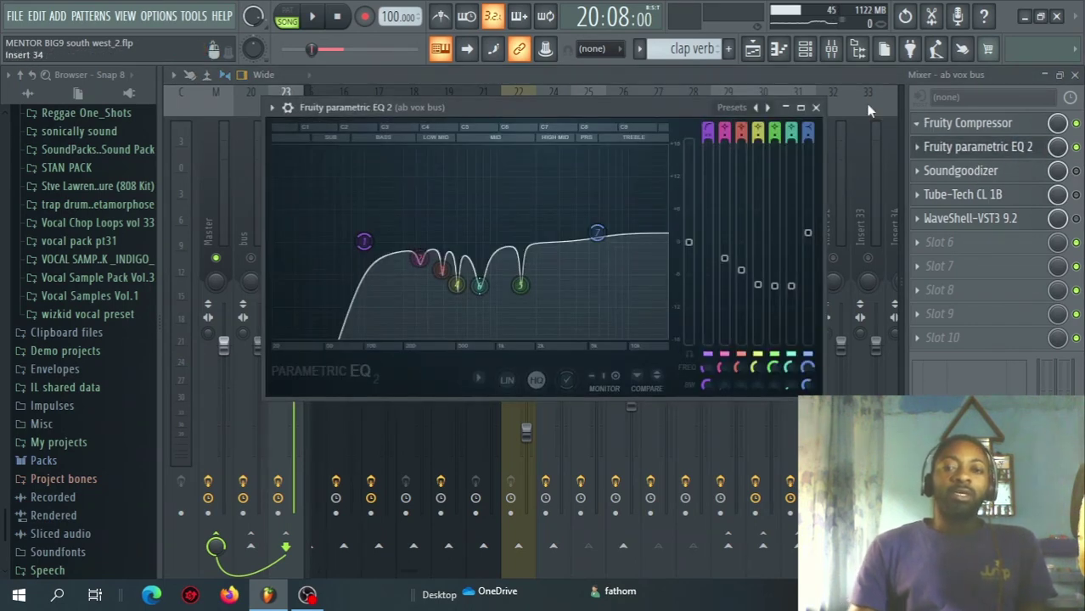
pyautogui.moveTo(626, 107)
pyautogui.mouseDown()
pyautogui.moveTo(649, 113)
pyautogui.moveTo(631, 113)
pyautogui.mouseUp()
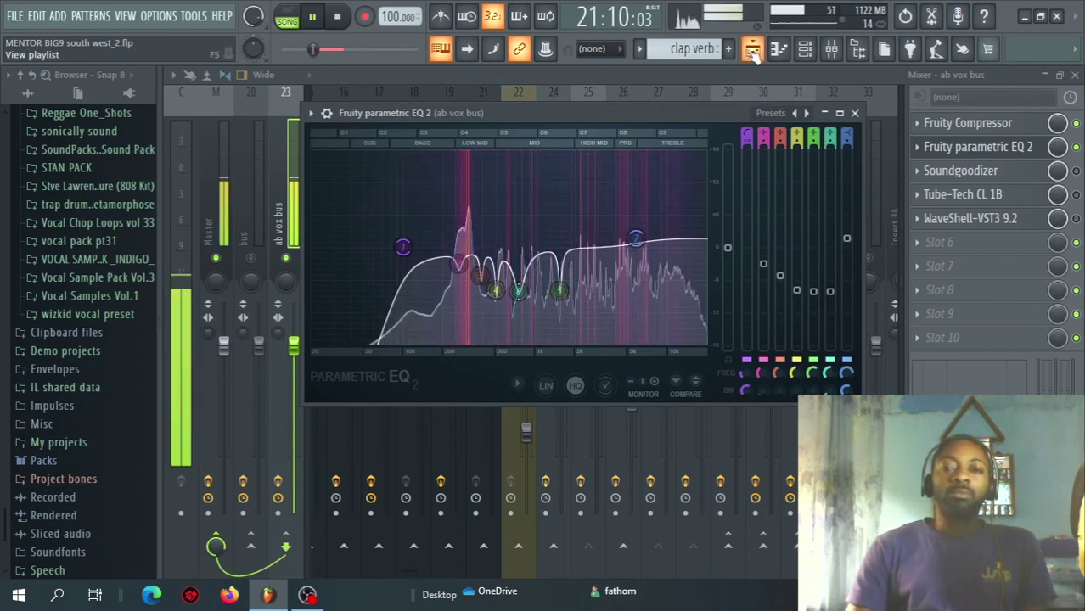
pyautogui.click(752, 48)
pyautogui.click(502, 112)
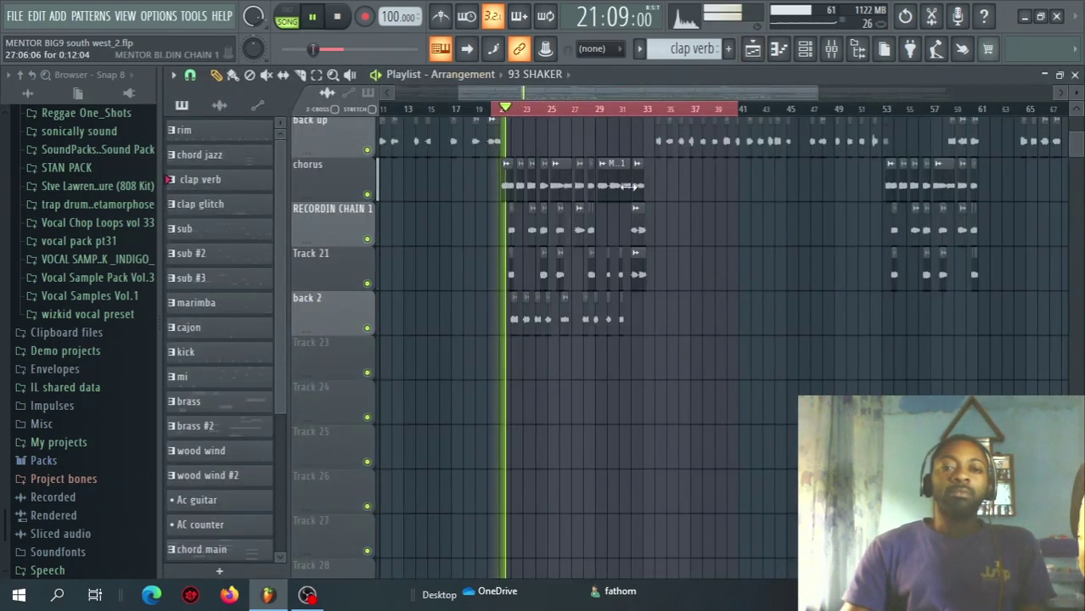
pyautogui.click(831, 49)
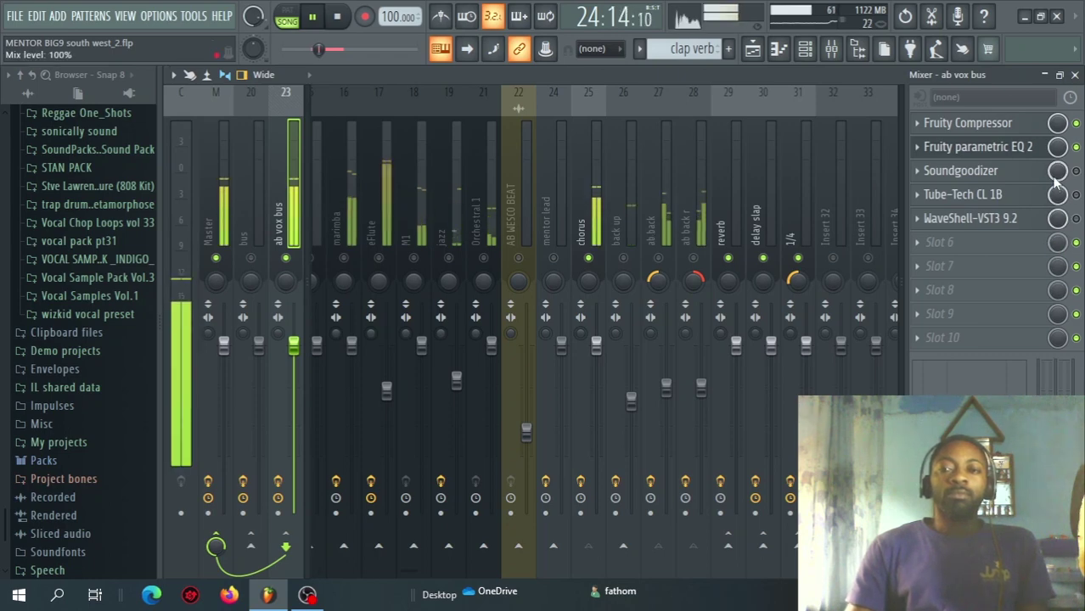
# Compare the chorus with Fruity parametric EQ 2 bypassed and active, stop playback, and close the EQ.
pyautogui.press('space')
pyautogui.press('space')
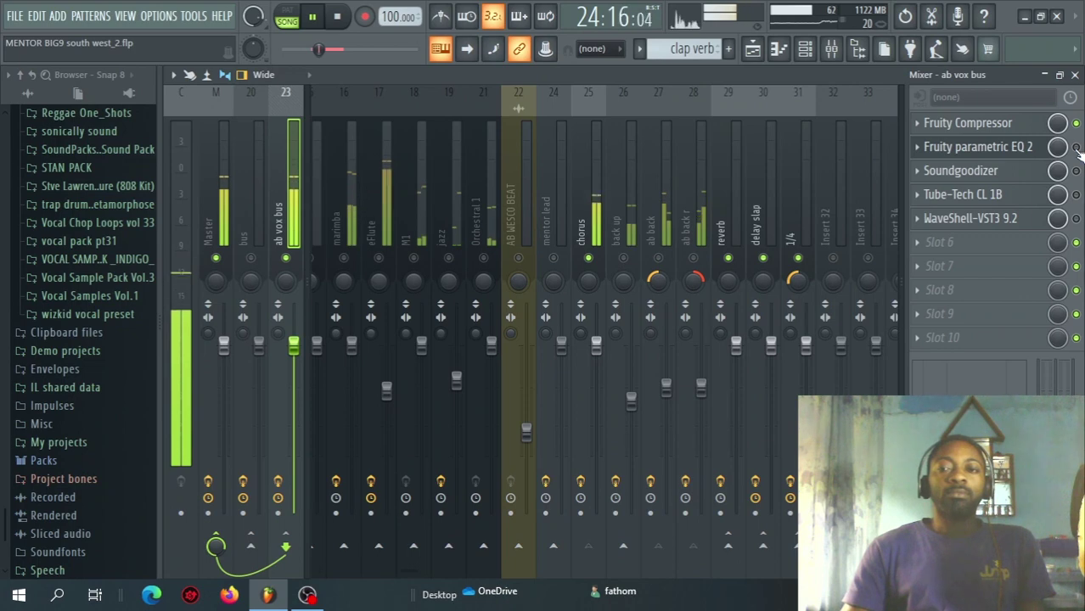
pyautogui.click(1023, 148)
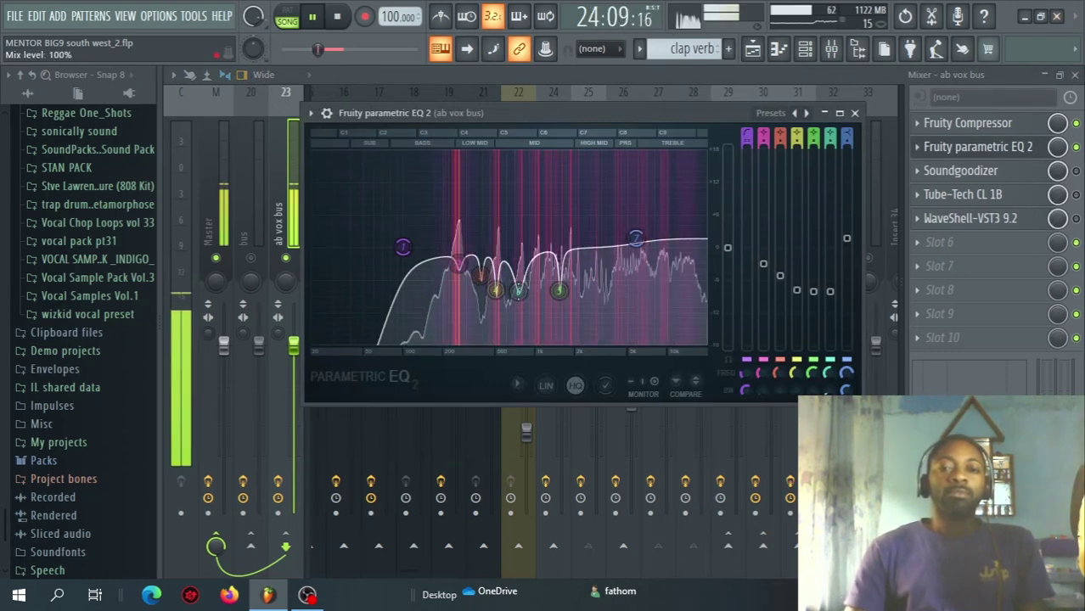
pyautogui.press('space')
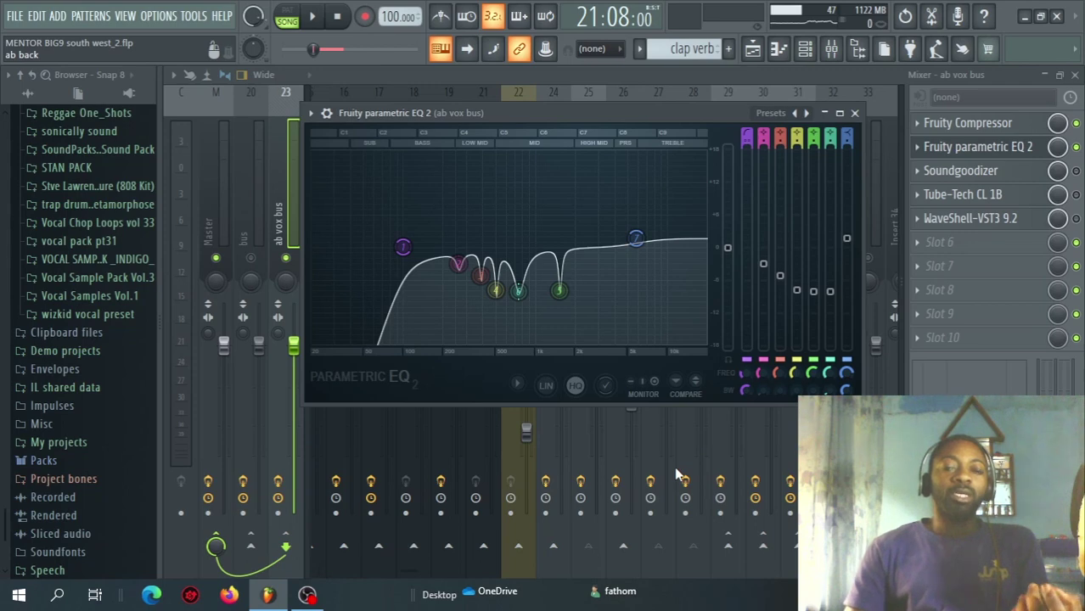
pyautogui.click(1001, 150)
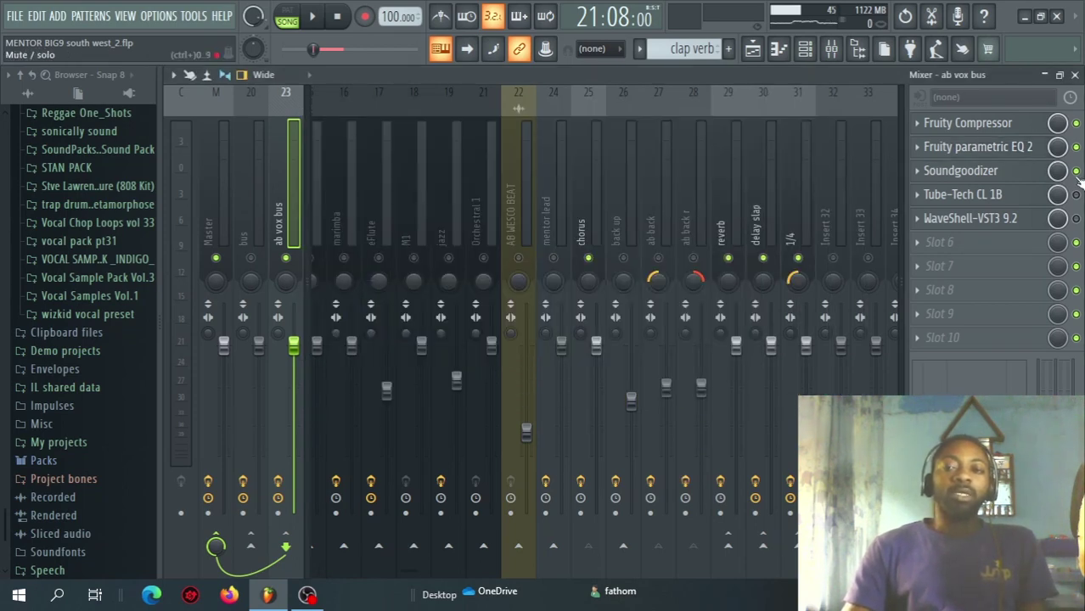
# Turn on Soundgoodizer on the ab vox bus, examine its amount and mode, and play the chorus with it active.
pyautogui.click(1028, 172)
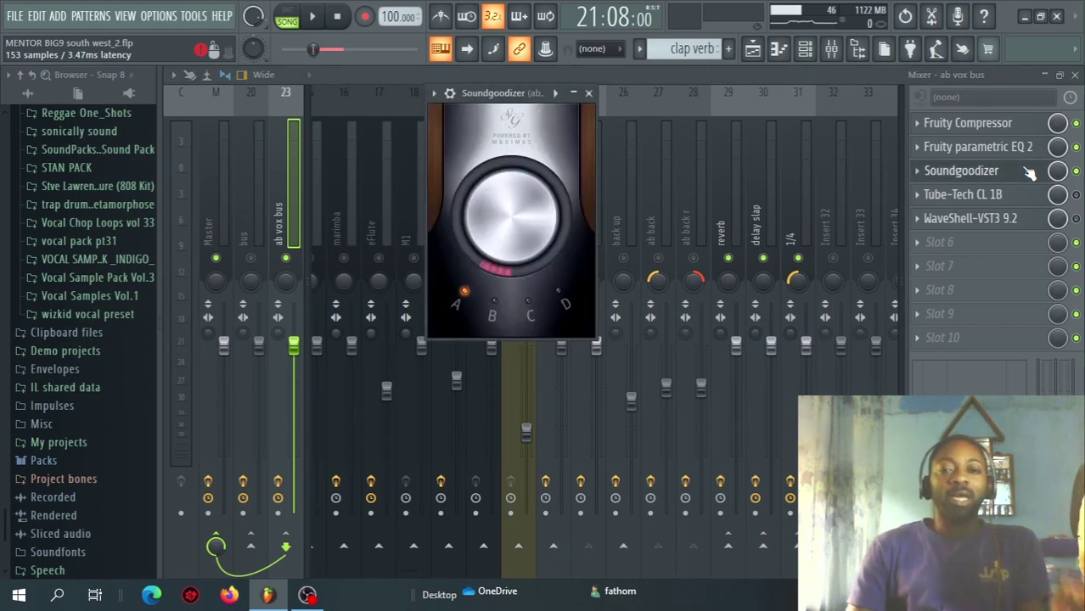
pyautogui.moveTo(508, 95); pyautogui.dragTo(526, 130)
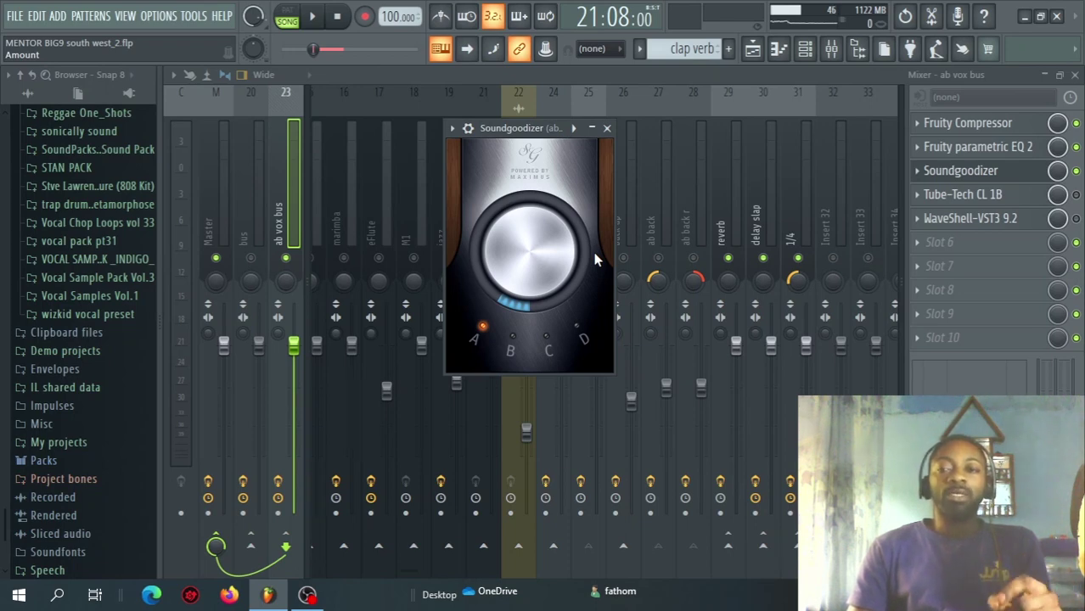
pyautogui.press('space')
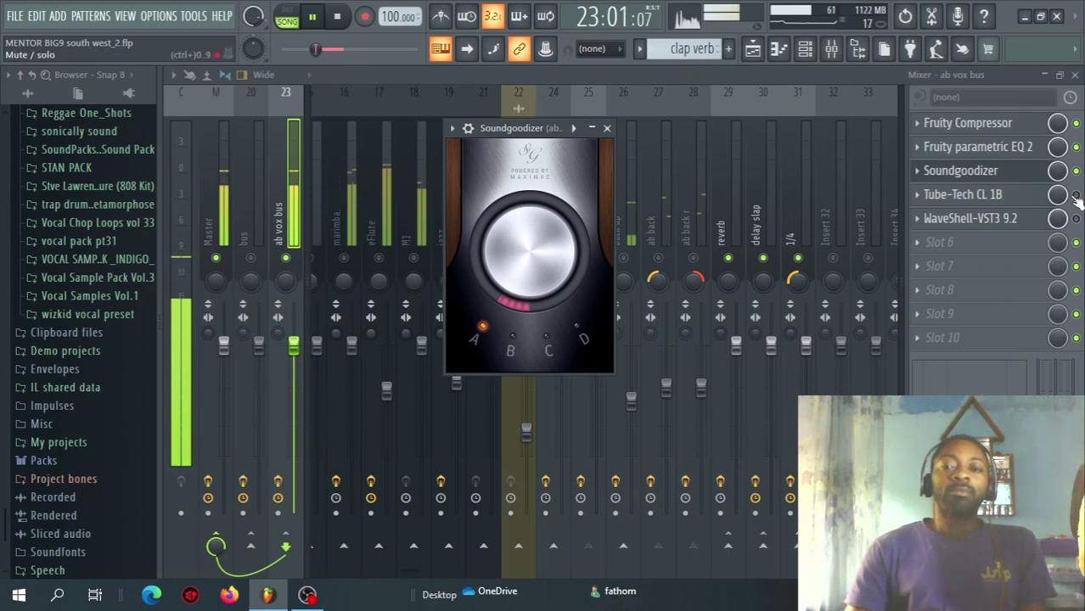
pyautogui.press('space')
# Compare the chorus with Soundgoodizer bypassed and turned back on, stop playback, and close the plugin.
pyautogui.click(1074, 171)
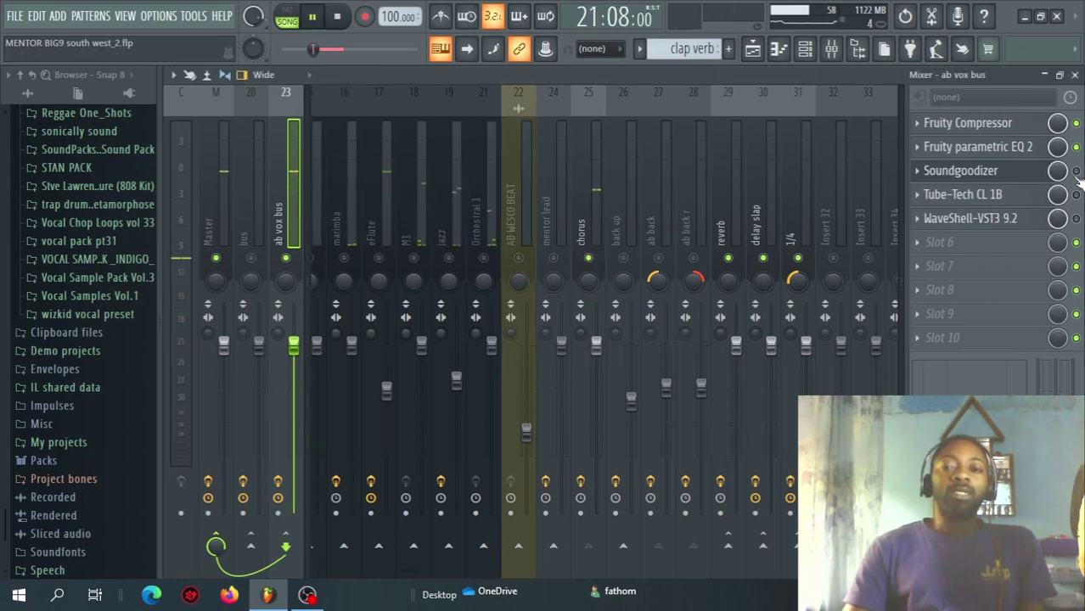
pyautogui.press('space')
pyautogui.click(1042, 172)
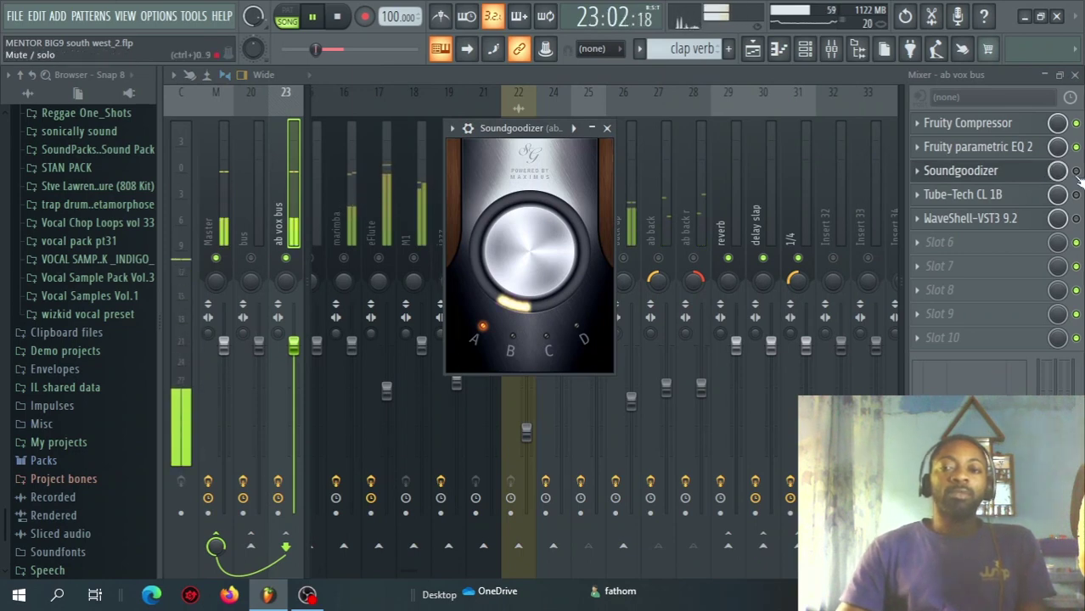
pyautogui.press('space')
pyautogui.click(1076, 172)
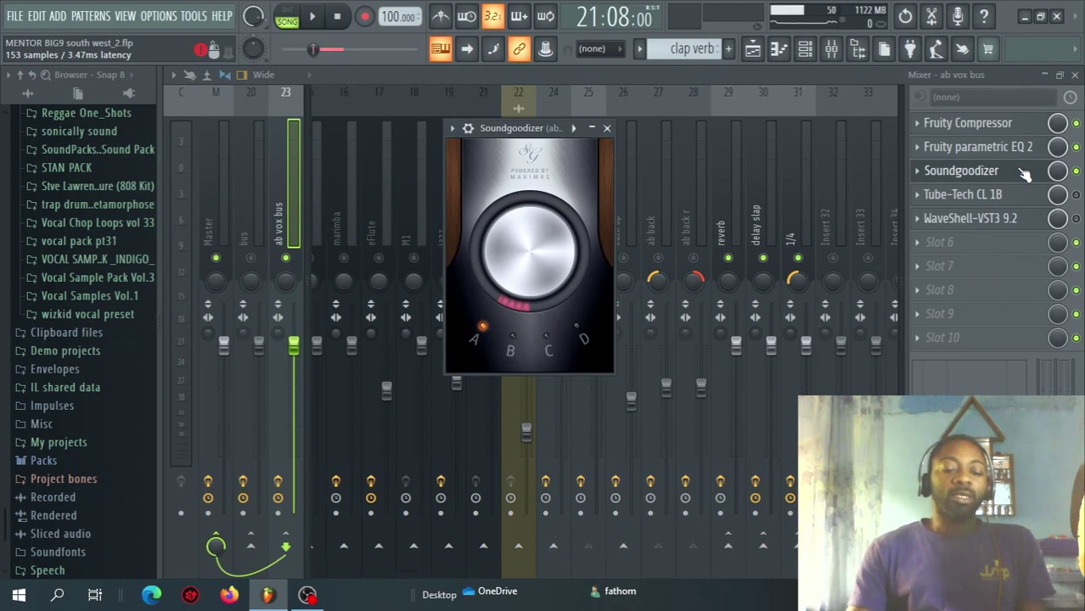
pyautogui.press('space')
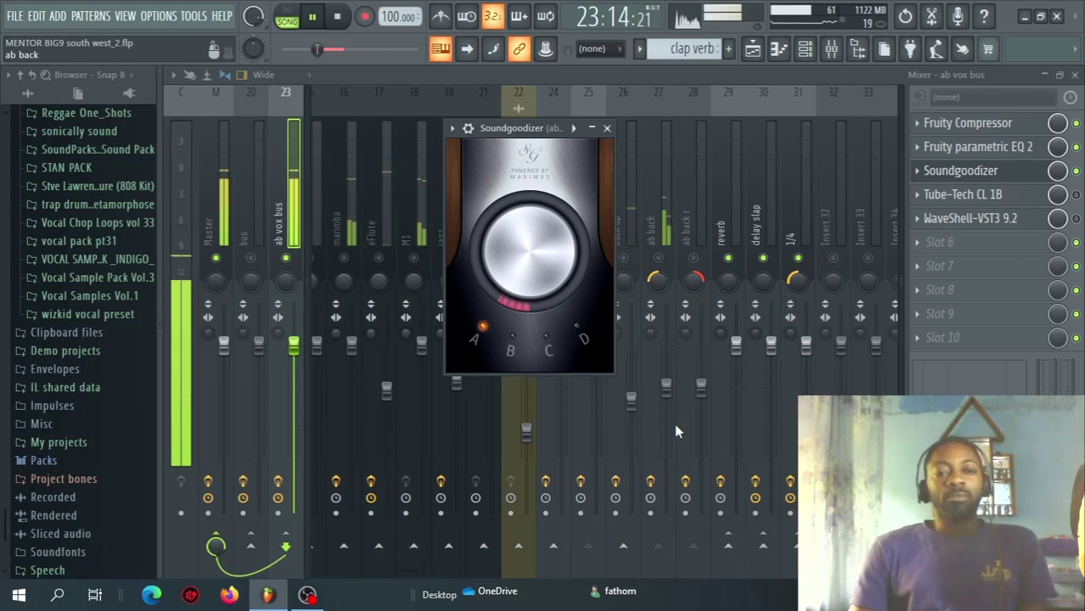
pyautogui.press('space')
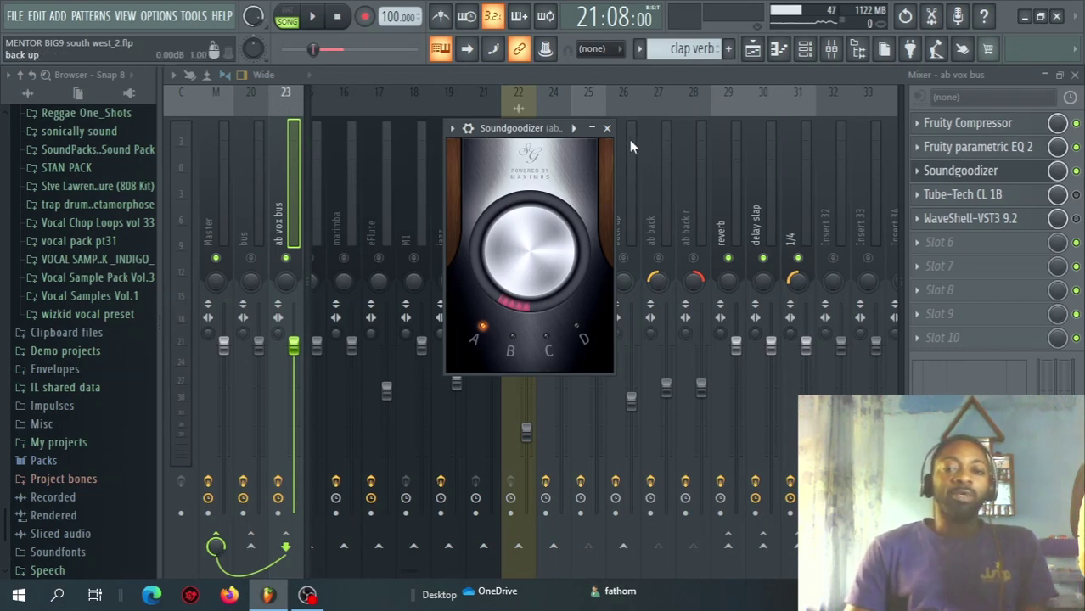
pyautogui.click(606, 128)
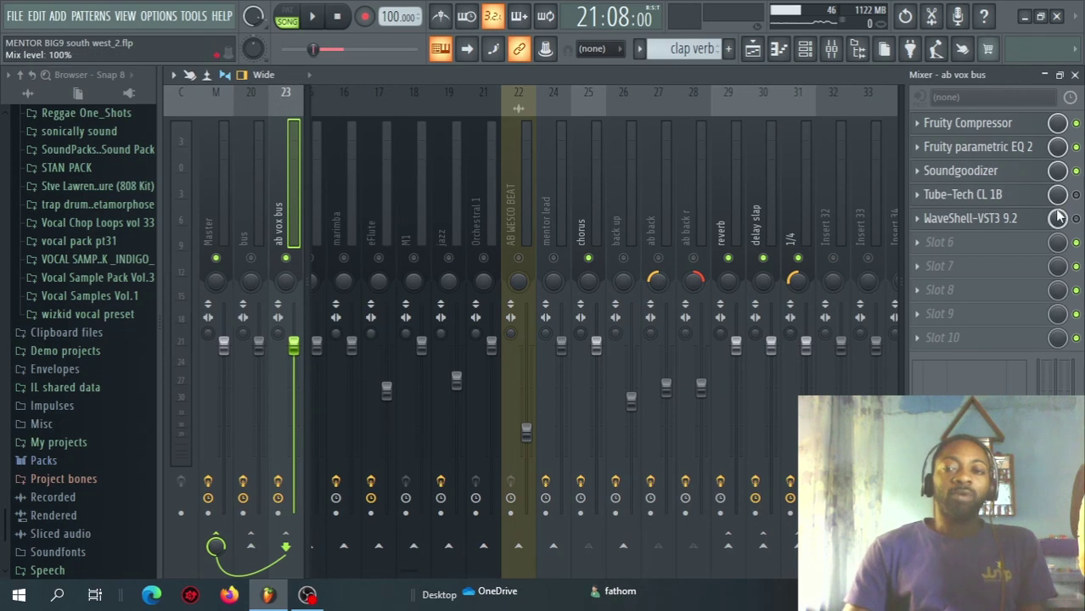
# Turn on Tube-Tech CL 1B on the ab vox bus, examine its settings, play the chorus through it, and stop.
pyautogui.click(973, 196)
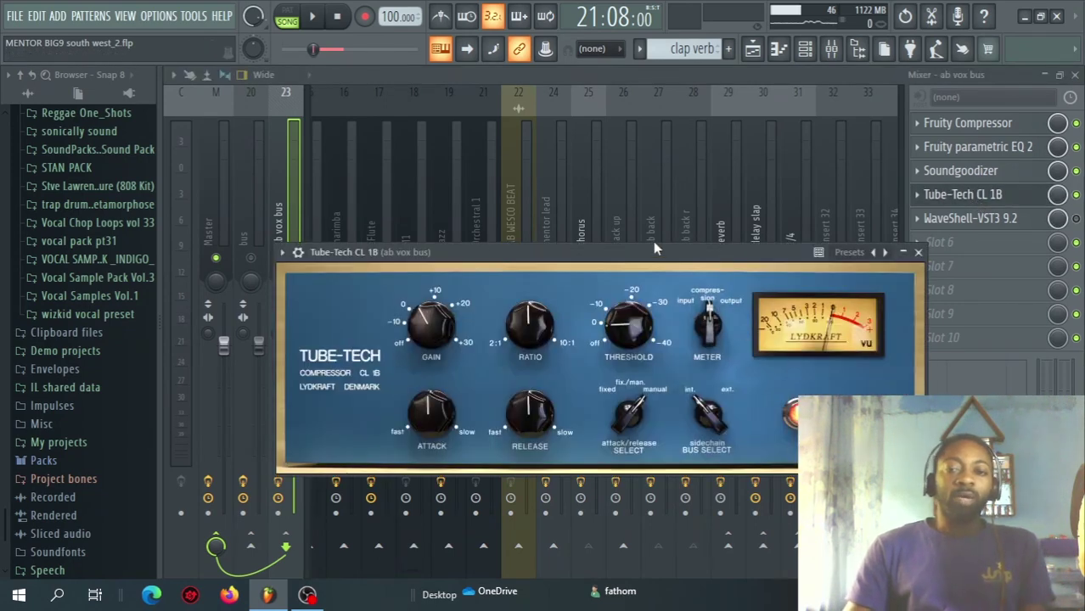
pyautogui.moveTo(653, 248); pyautogui.dragTo(648, 155)
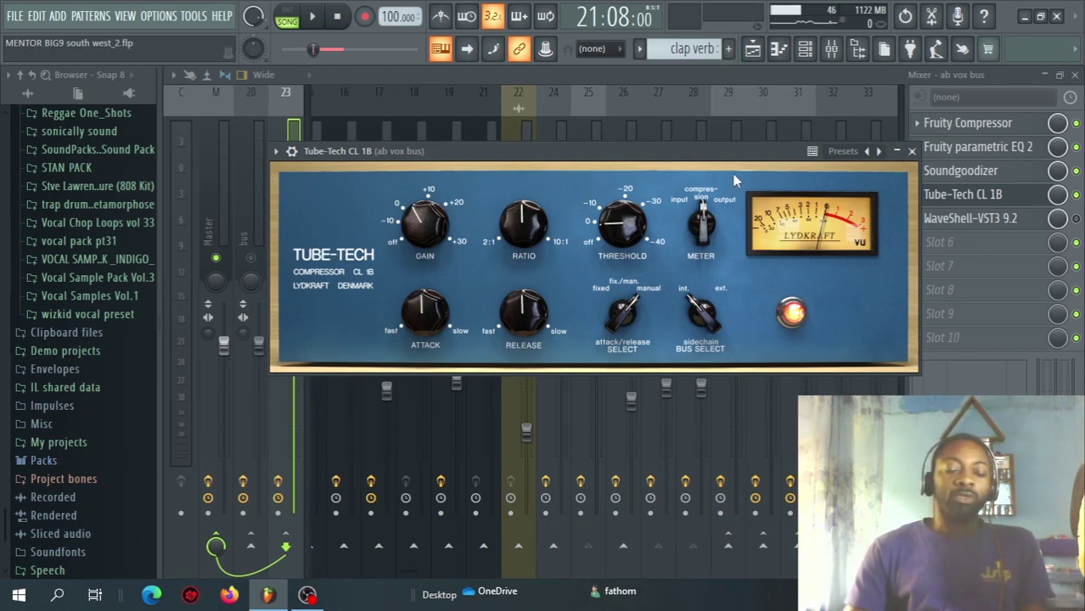
pyautogui.press('space')
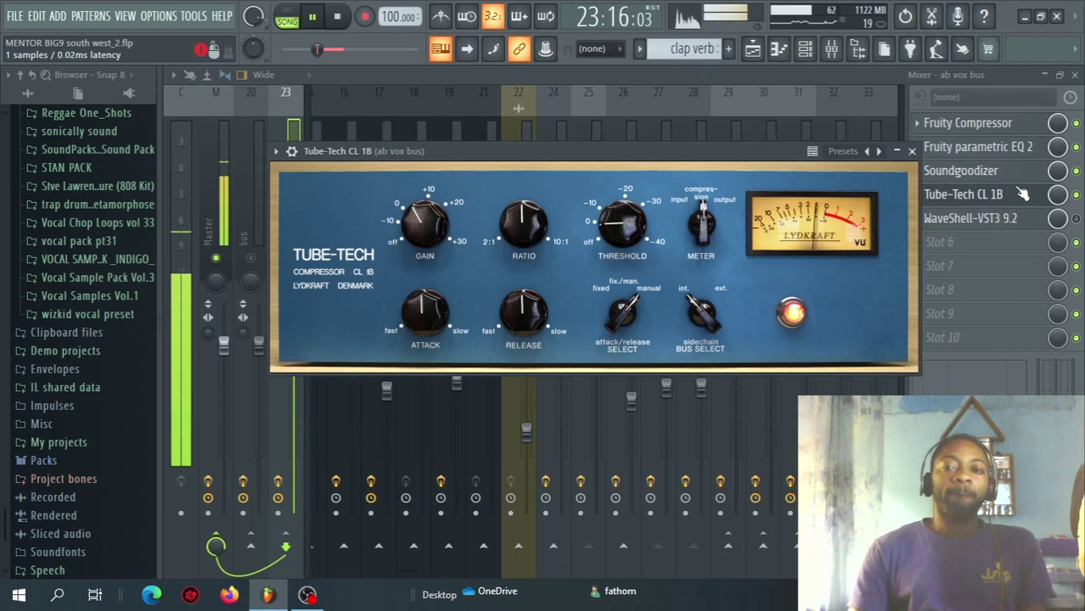
pyautogui.click(1076, 218)
pyautogui.press('space')
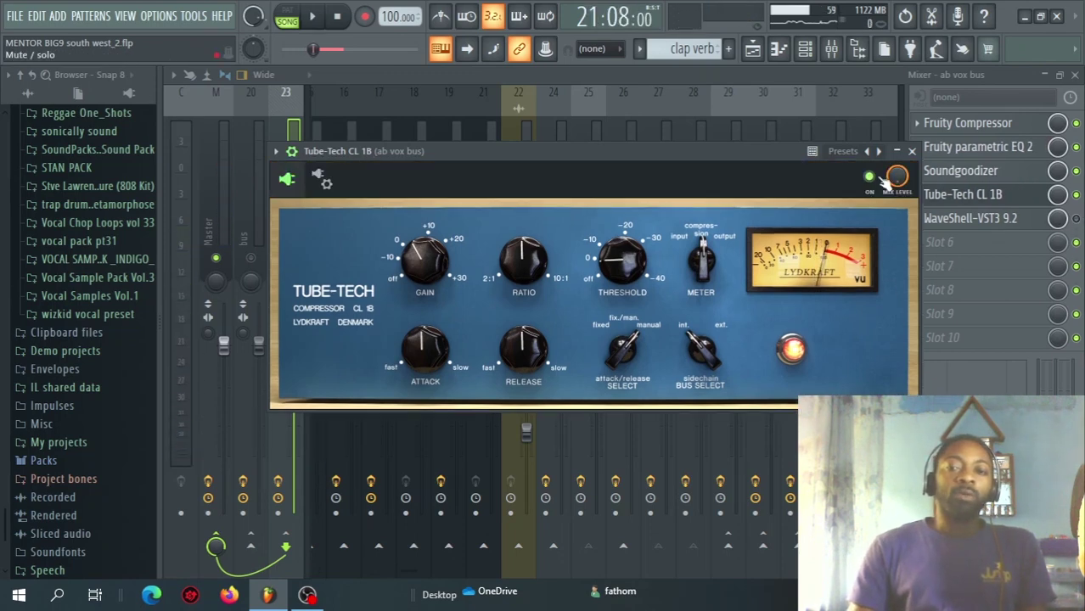
# Compare the chorus with Tube-Tech CL 1B bypassed and active, leave it on, stop playback, and close the plugin.
pyautogui.press('space')
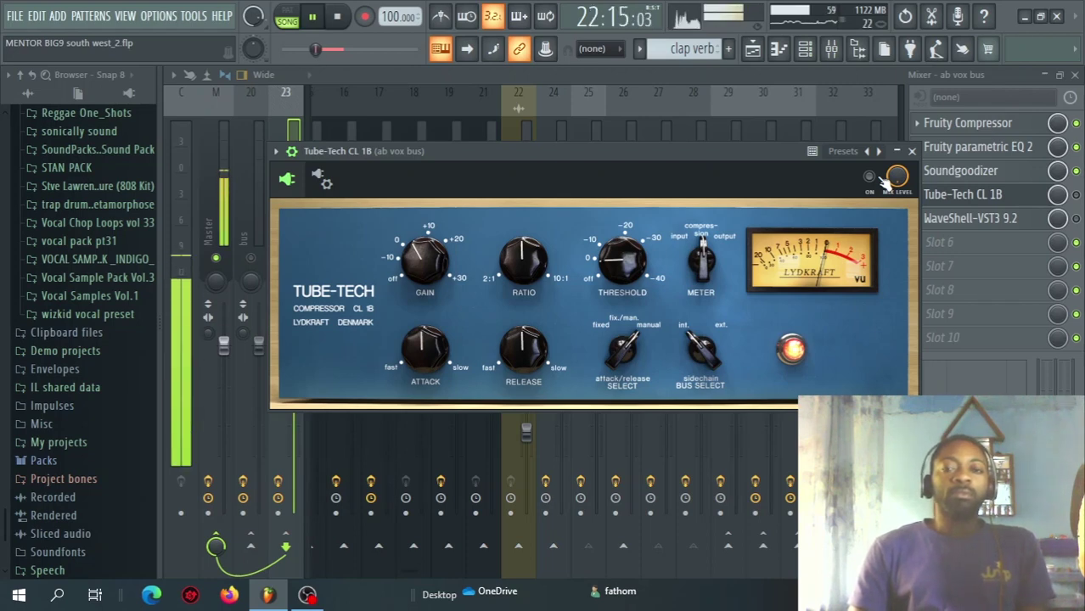
pyautogui.press('space')
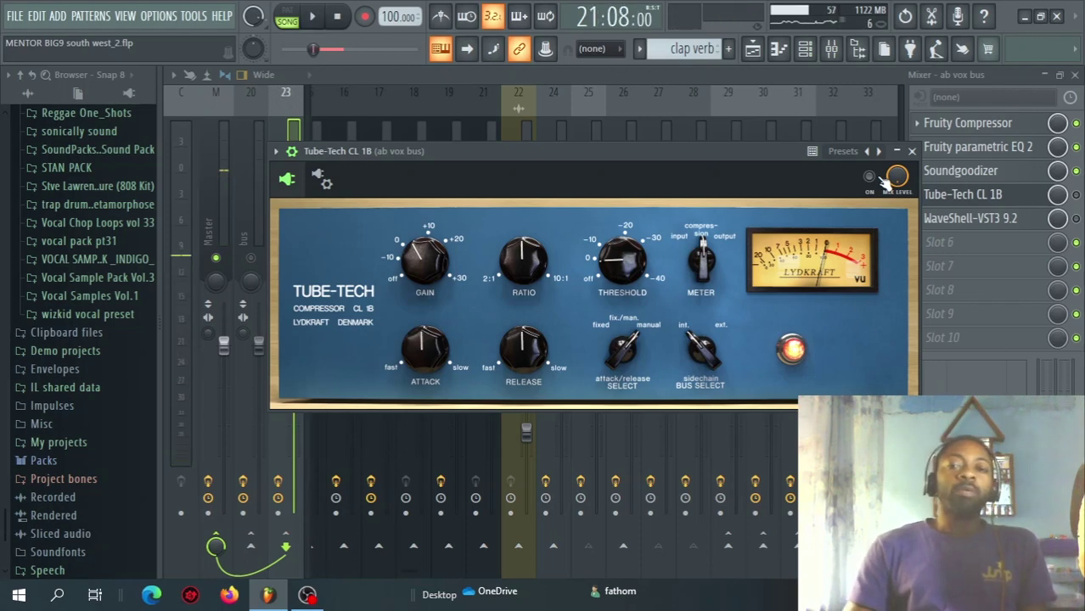
pyautogui.press('space')
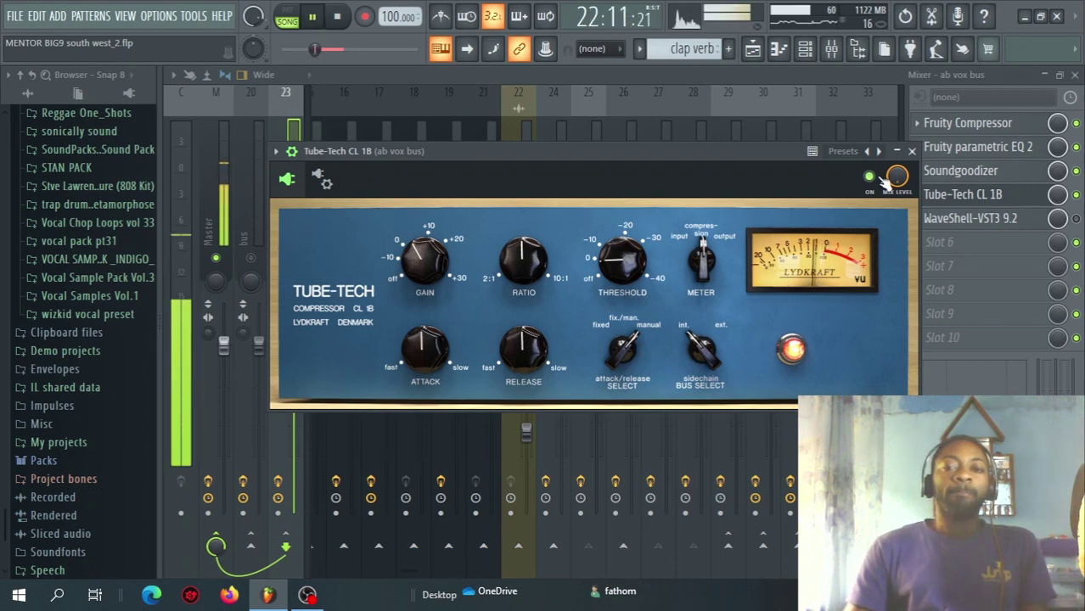
pyautogui.press('space')
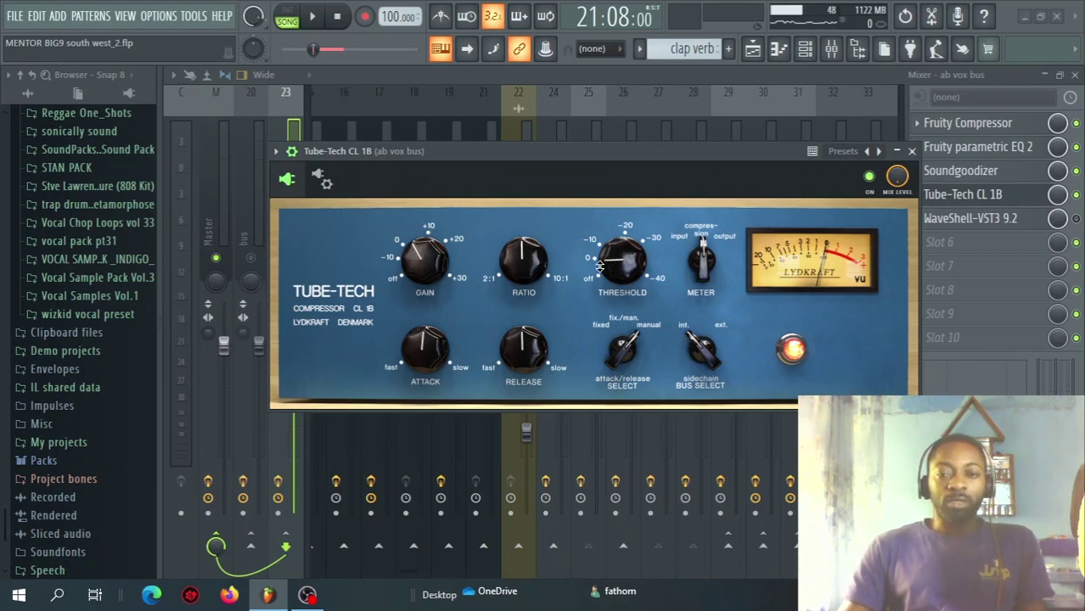
pyautogui.click(912, 151)
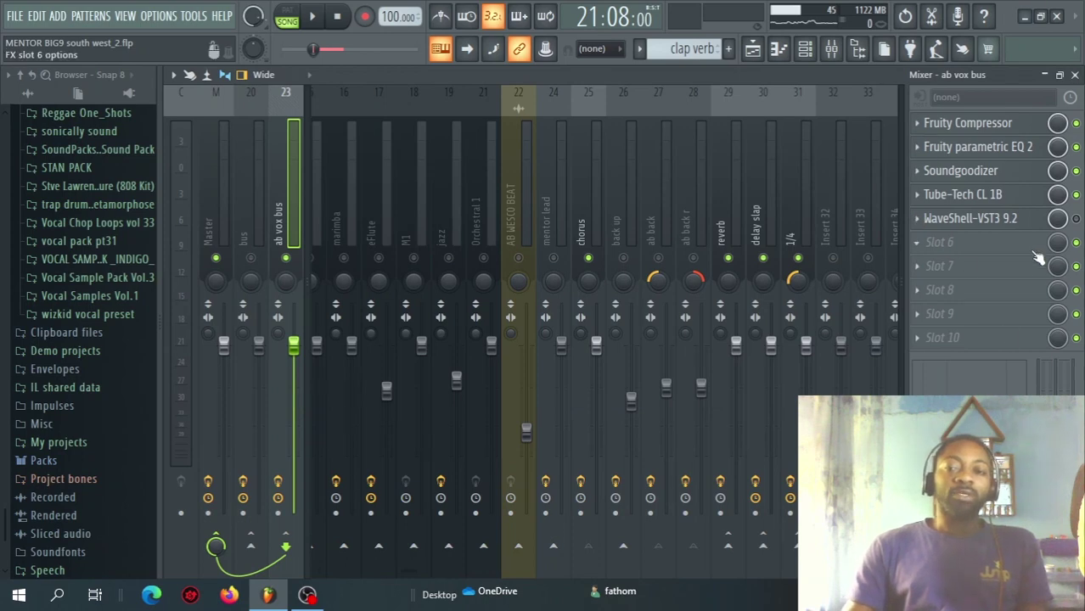
# Turn on the Waves DeEsser on the ab vox bus, examine its settings while playing the chorus, stop playback, and close the plugin.
pyautogui.click(1075, 219)
pyautogui.click(1075, 220)
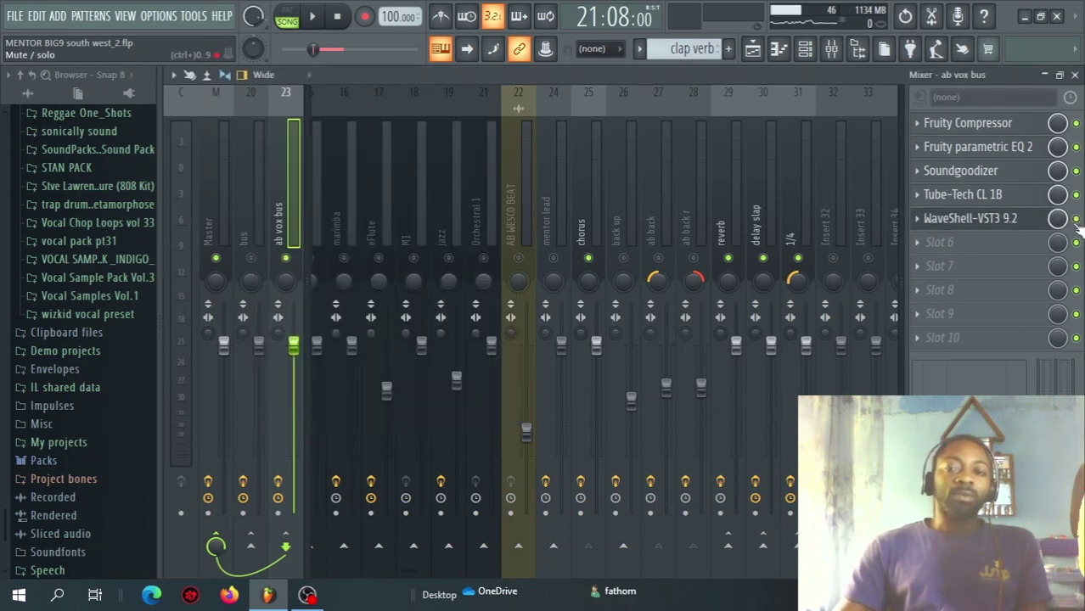
pyautogui.click(1017, 222)
pyautogui.press('space')
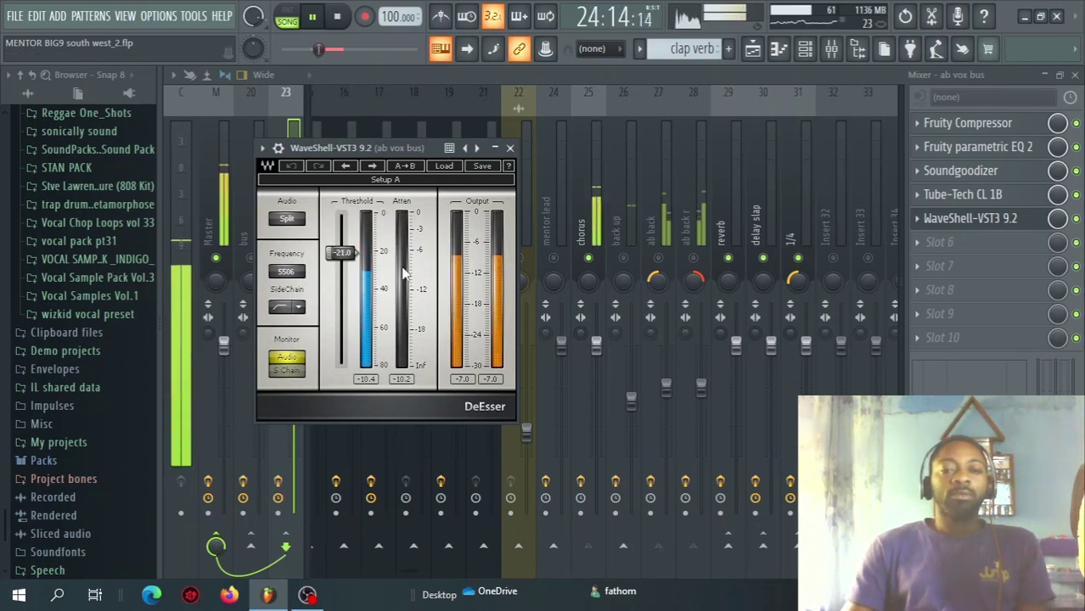
pyautogui.press('space')
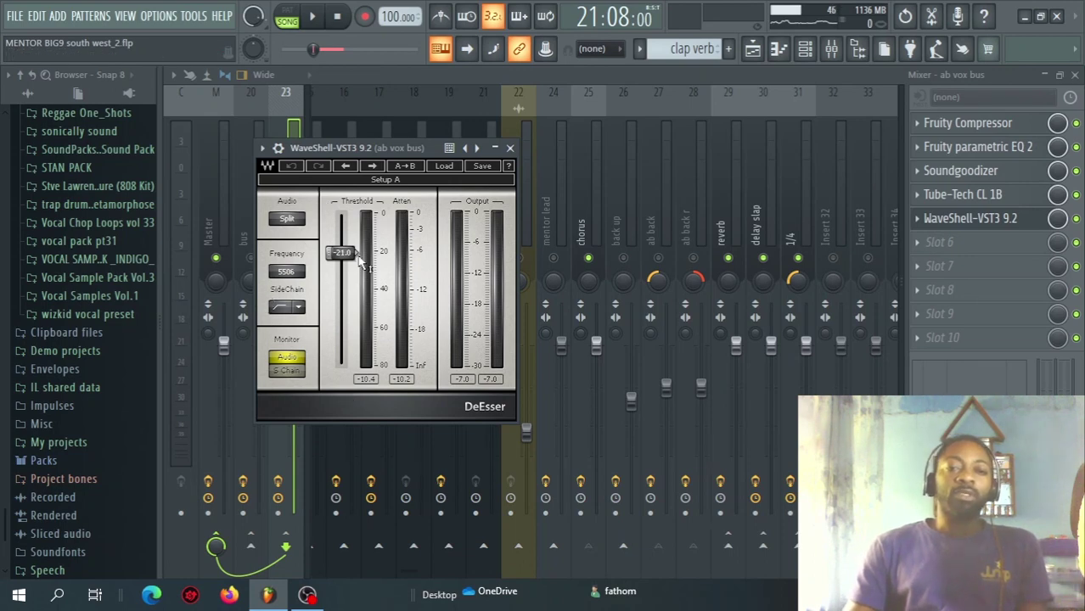
pyautogui.press('Escape')
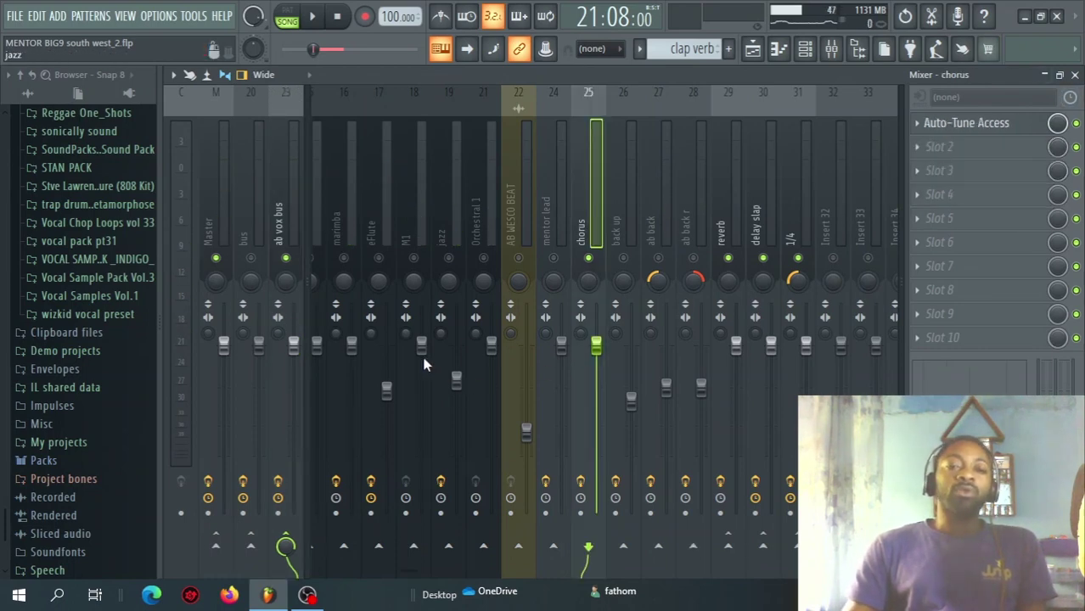
# Send the ab vox bus to the reverb track, play the chorus with the reverb, and stop playback.
pyautogui.click(289, 221)
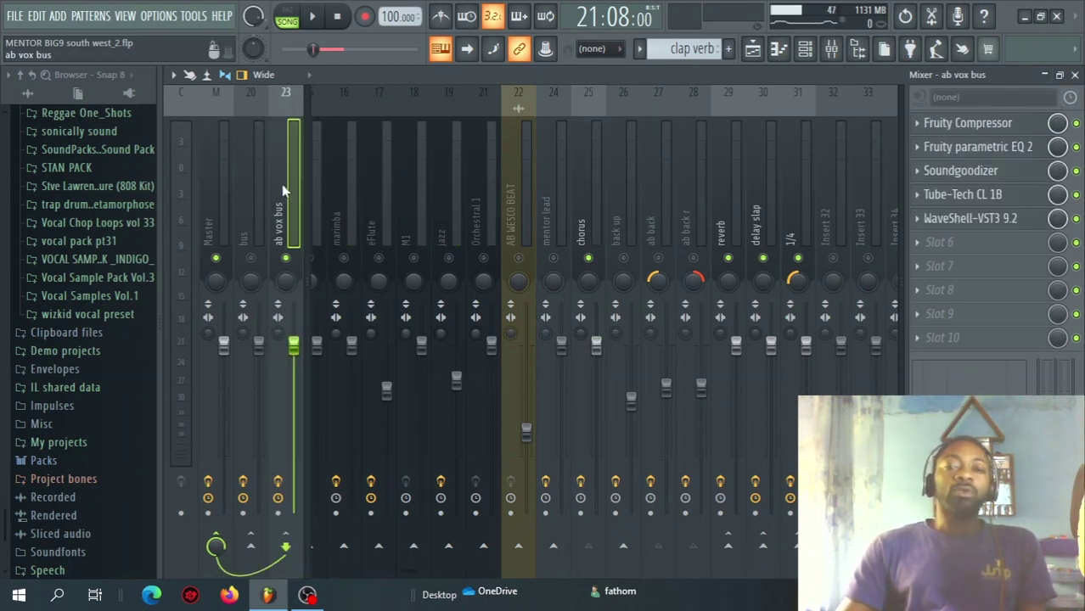
pyautogui.click(1004, 151)
pyautogui.click(1005, 151)
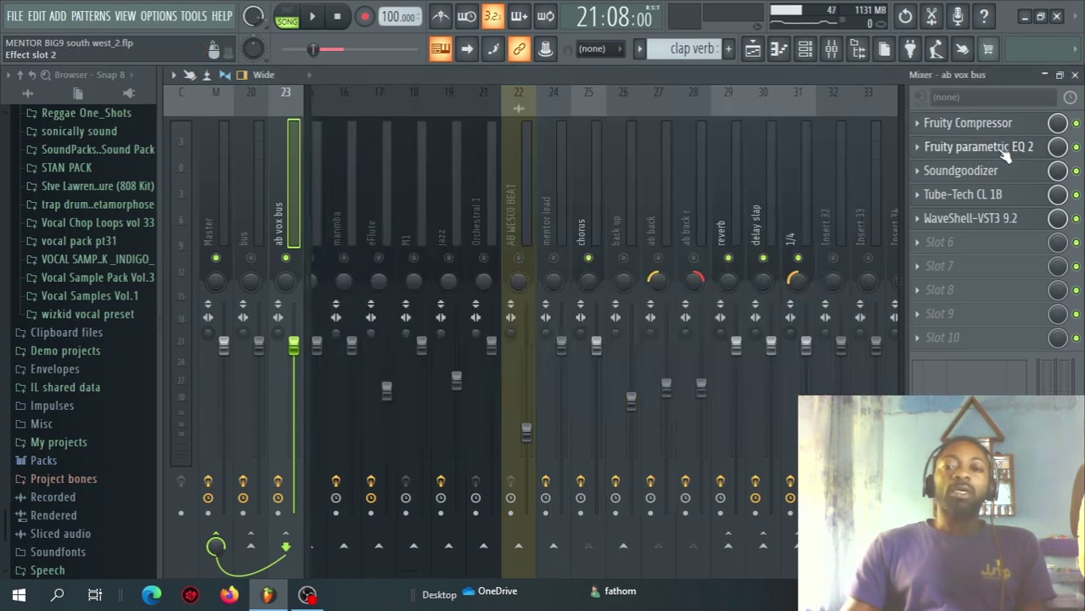
pyautogui.click(1002, 177)
pyautogui.click(1002, 178)
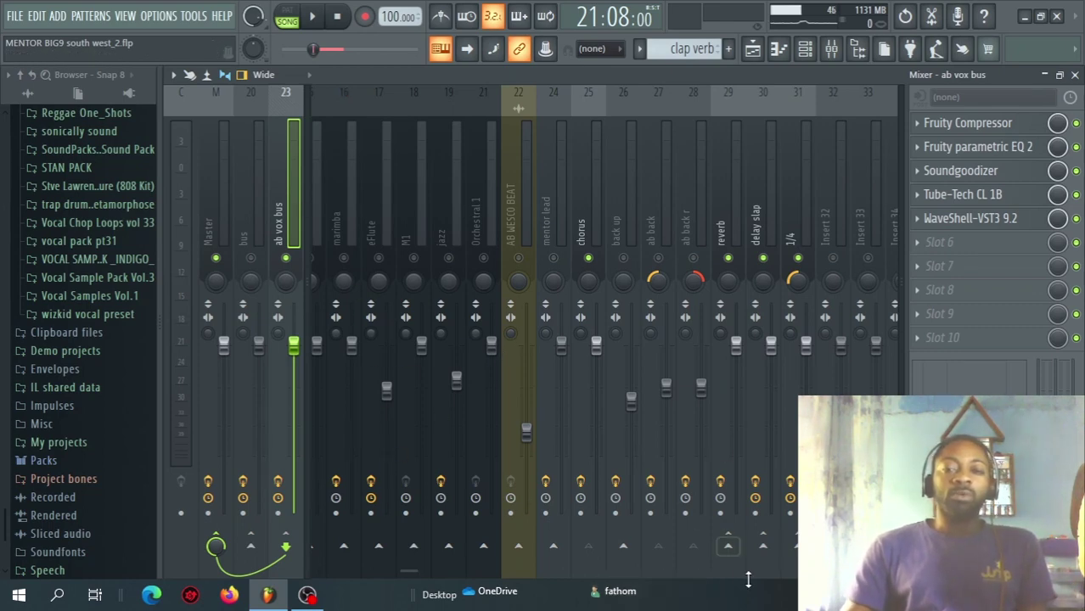
pyautogui.click(727, 547)
pyautogui.press('space')
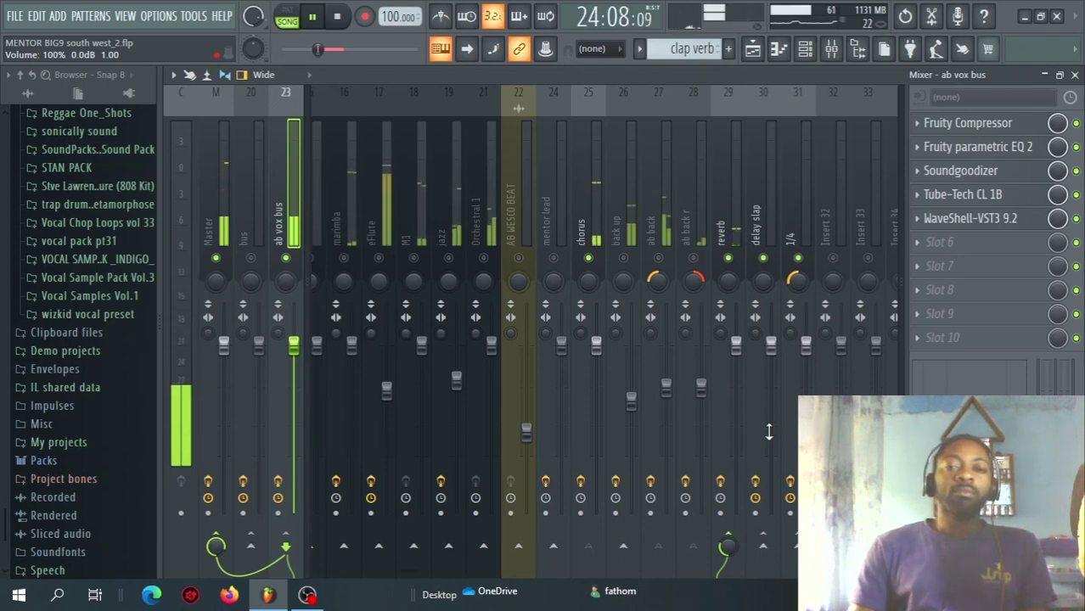
pyautogui.press('space')
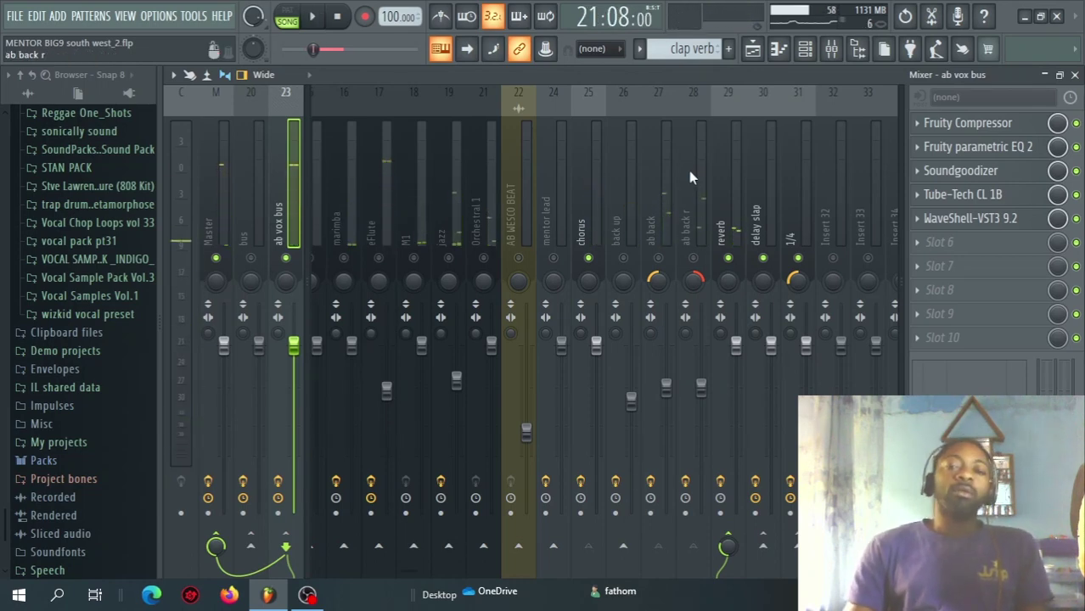
# Examine the Fruity Reeverb 2 settings on the reverb track, and close the plugin.
pyautogui.click(729, 174)
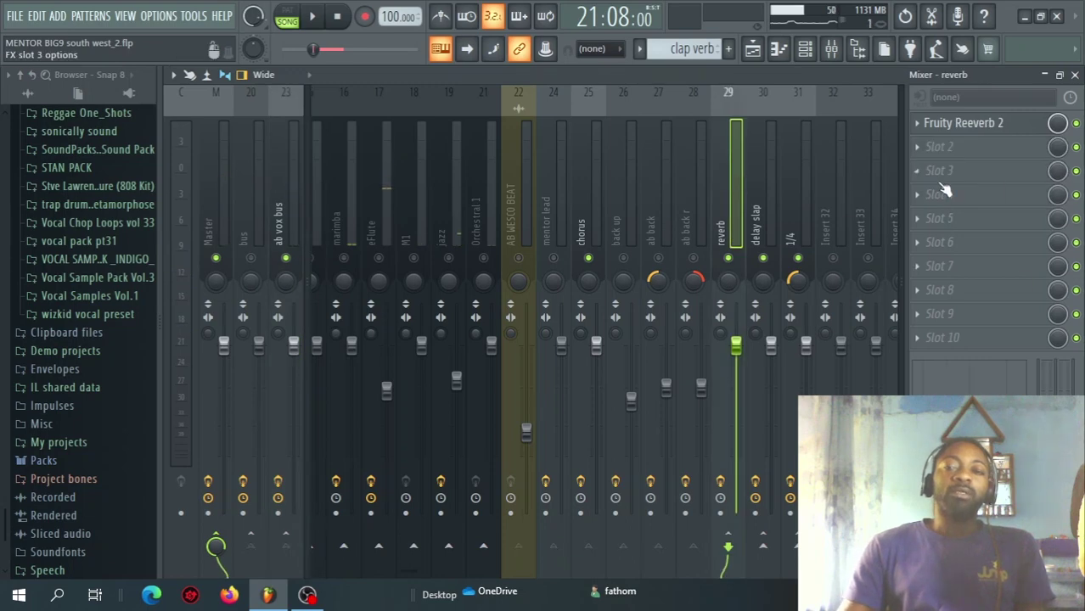
pyautogui.click(963, 123)
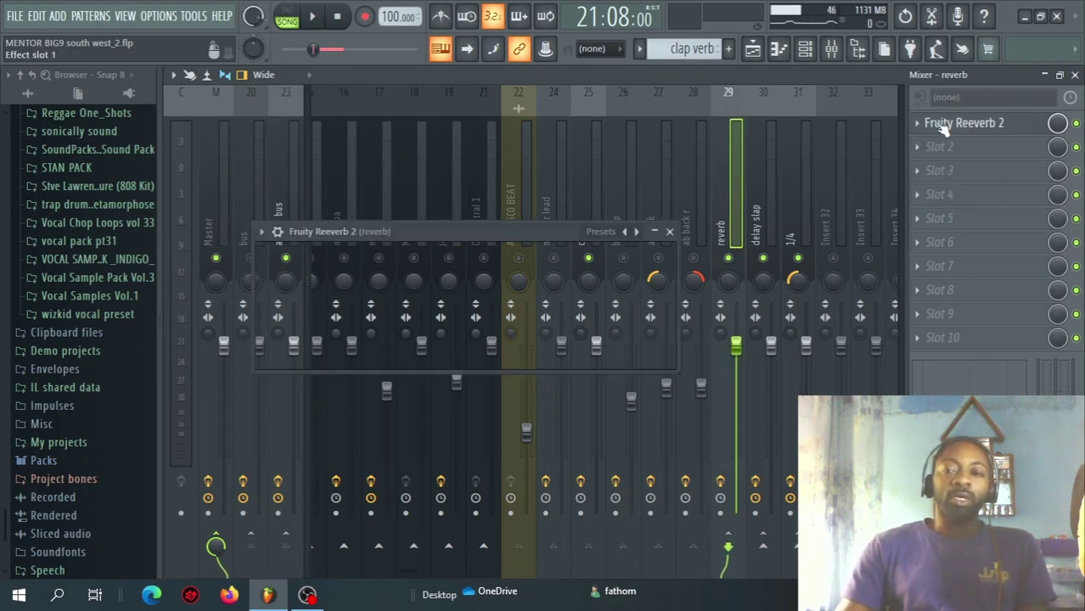
pyautogui.moveTo(407, 225); pyautogui.dragTo(425, 177)
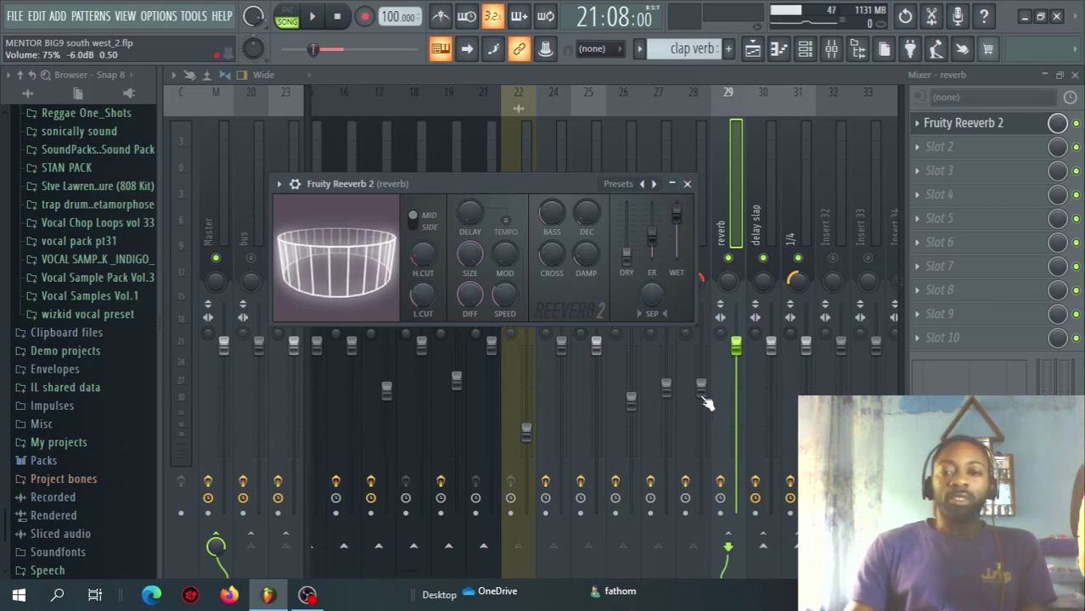
pyautogui.click(688, 184)
# Send the ab vox bus to the delay slap track, examine that track's EchoBoy settings, and close the plugin.
pyautogui.click(286, 205)
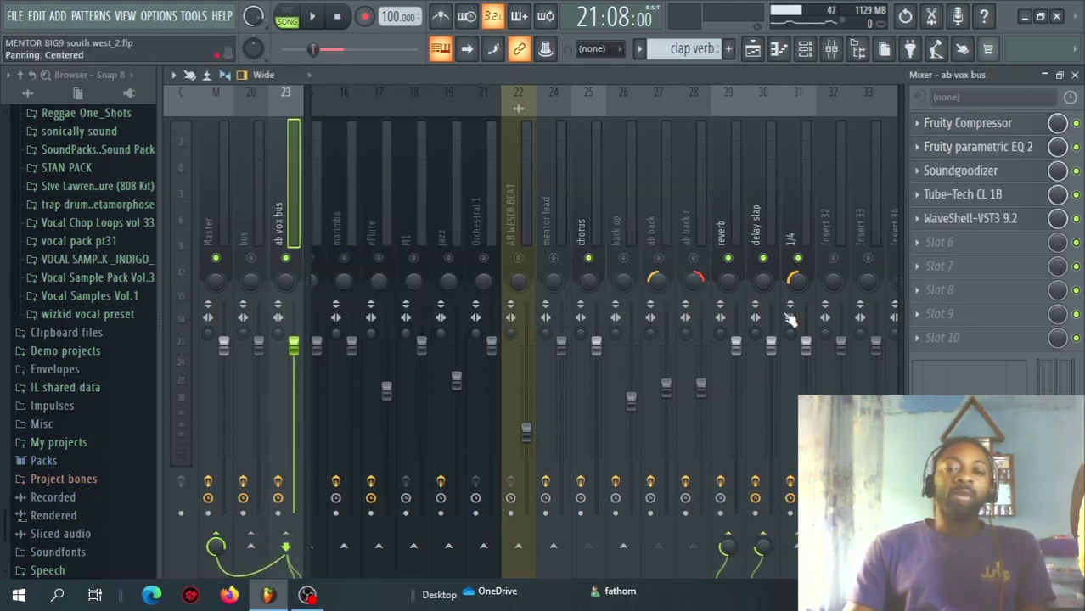
pyautogui.click(775, 174)
pyautogui.click(955, 123)
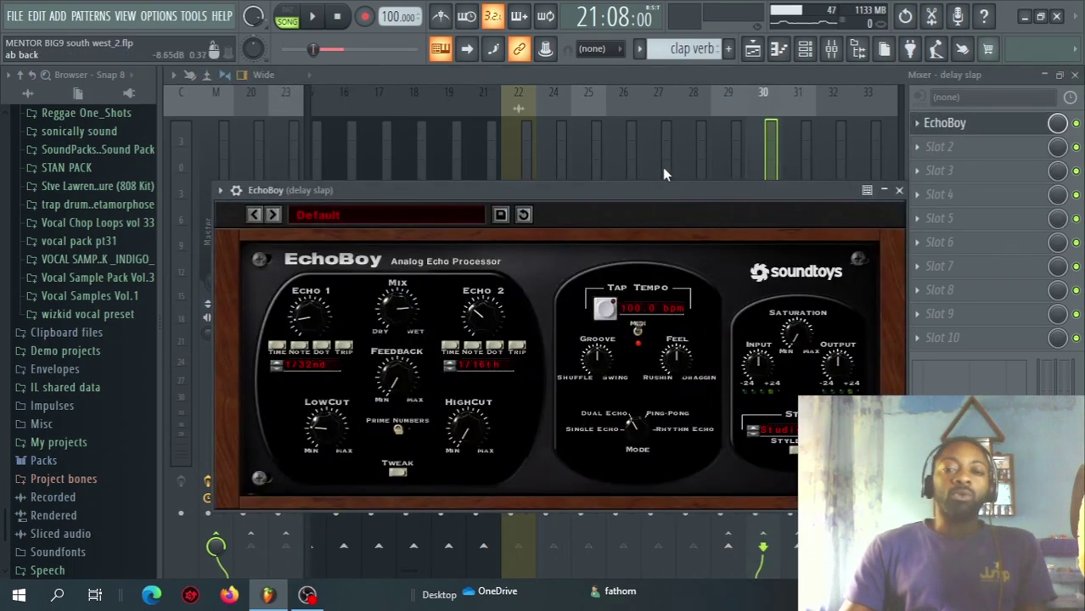
pyautogui.moveTo(651, 186); pyautogui.dragTo(665, 152)
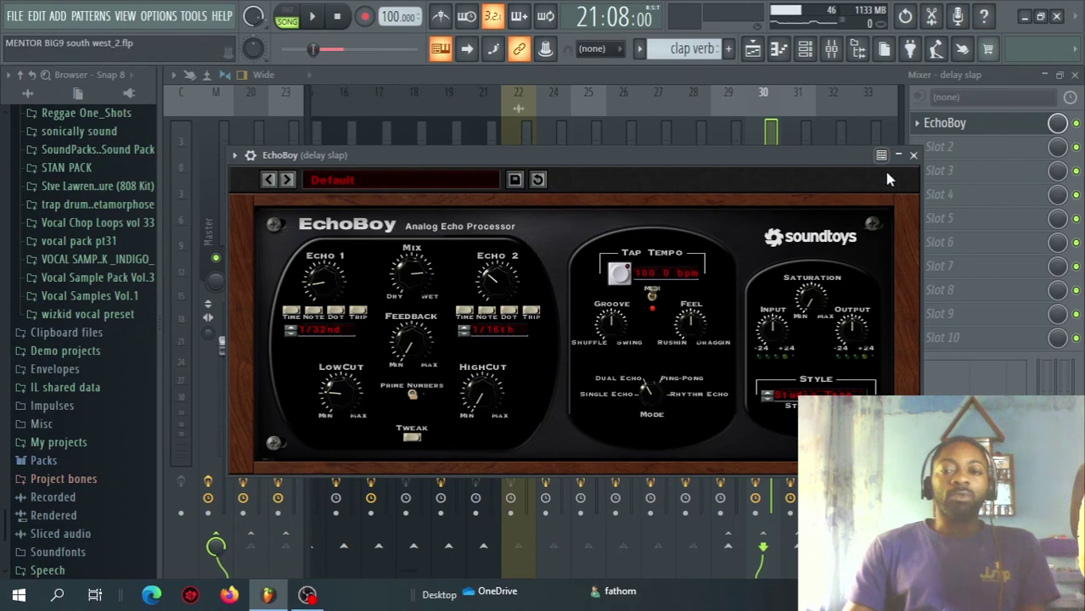
pyautogui.click(913, 156)
# Play the chorus with the slap delay active, and stop playback.
pyautogui.press('space')
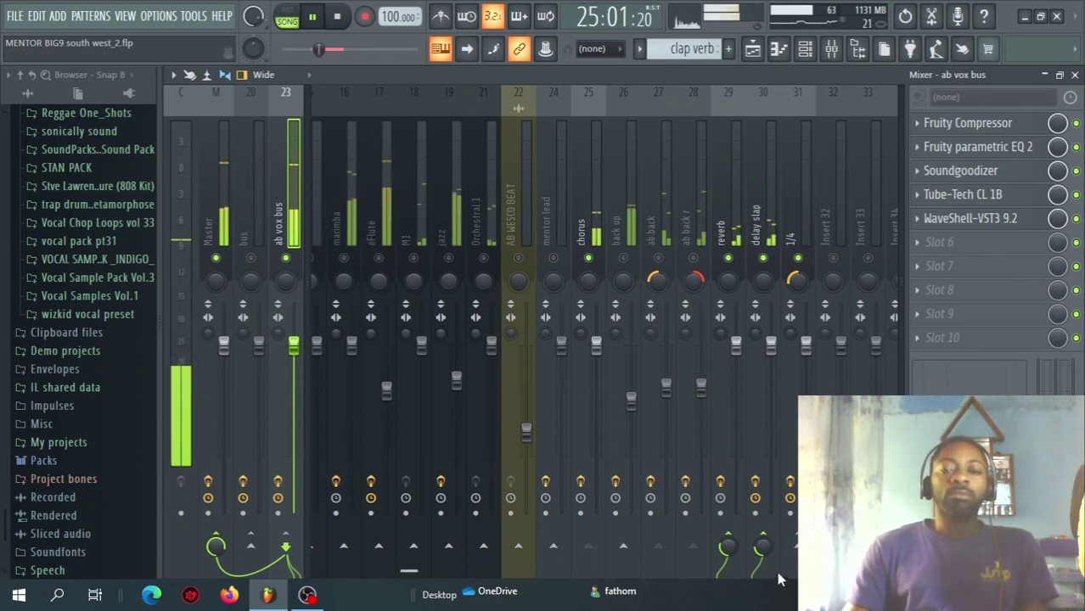
pyautogui.click(756, 222)
pyautogui.press('space')
# Send the ab vox bus to the 1/4 track, and examine the echo time and mode of that track's EchoBoy.
pyautogui.click(280, 206)
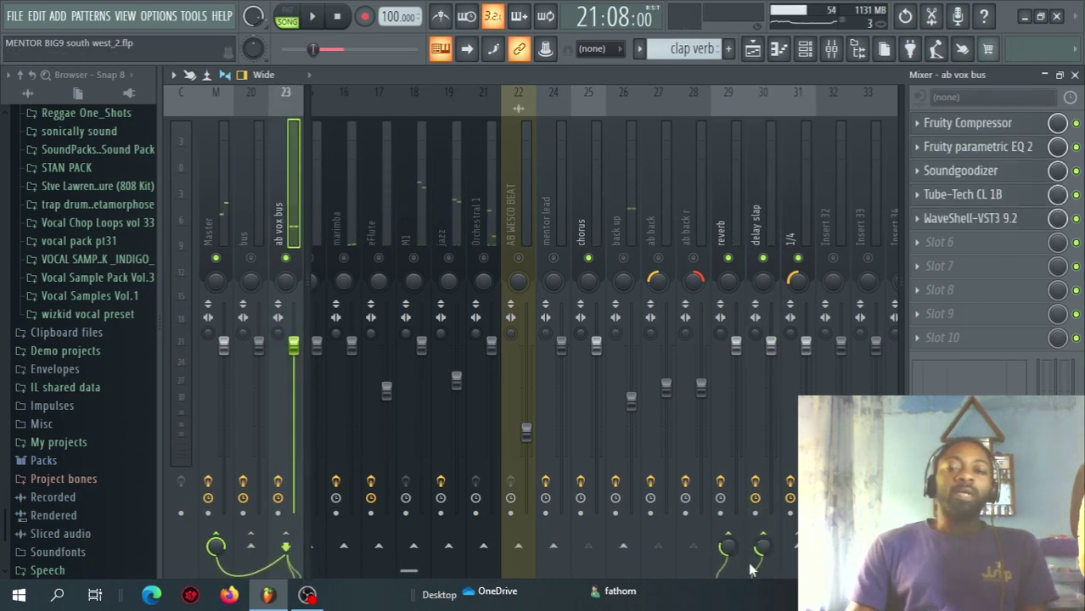
pyautogui.doubleClick(790, 223)
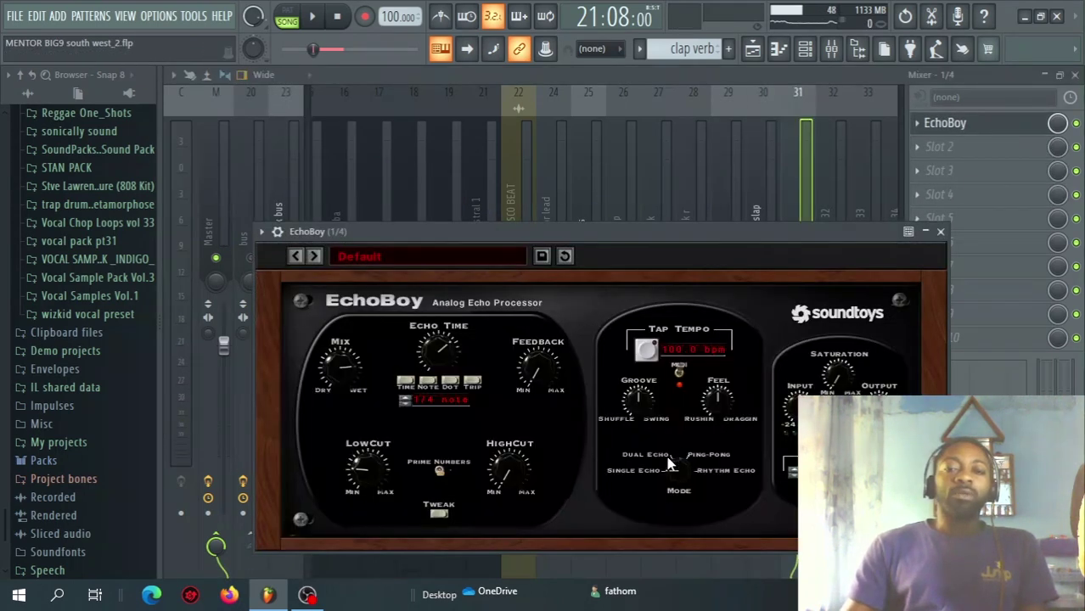
pyautogui.moveTo(611, 274); pyautogui.dragTo(613, 229)
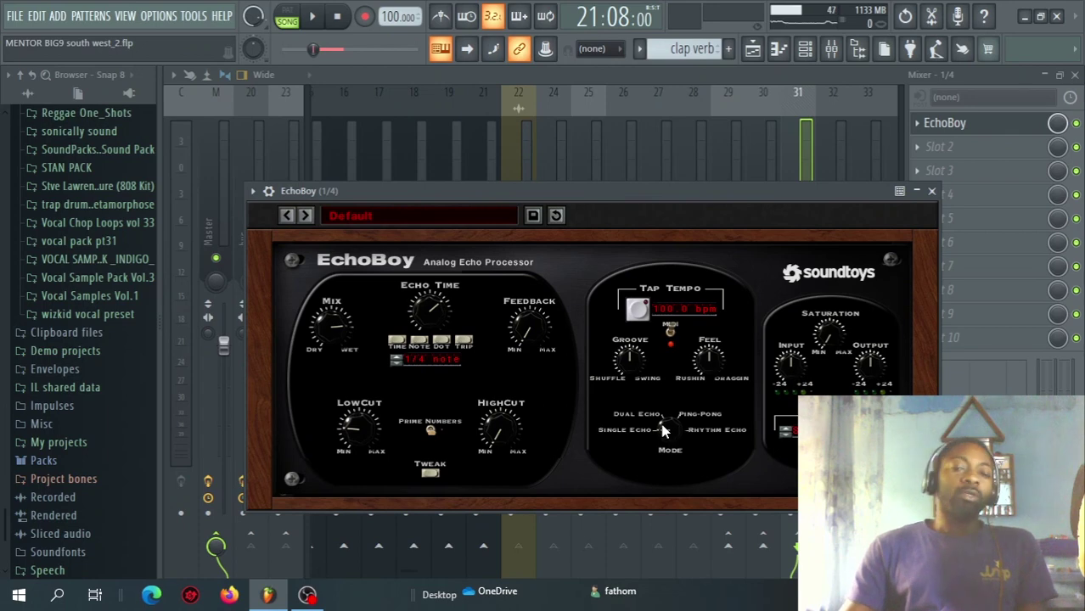
# Play the chorus with the 1/4 note delay, recheck its EchoBoy settings, stop playback, and close the plugin.
pyautogui.press('space')
pyautogui.click(938, 197)
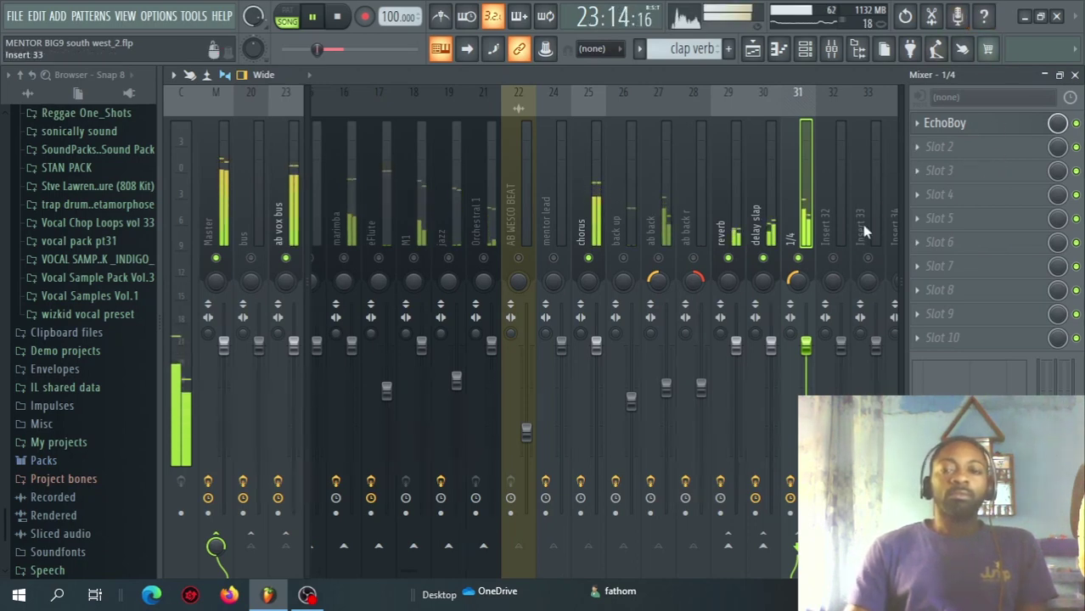
pyautogui.click(957, 124)
pyautogui.press('space')
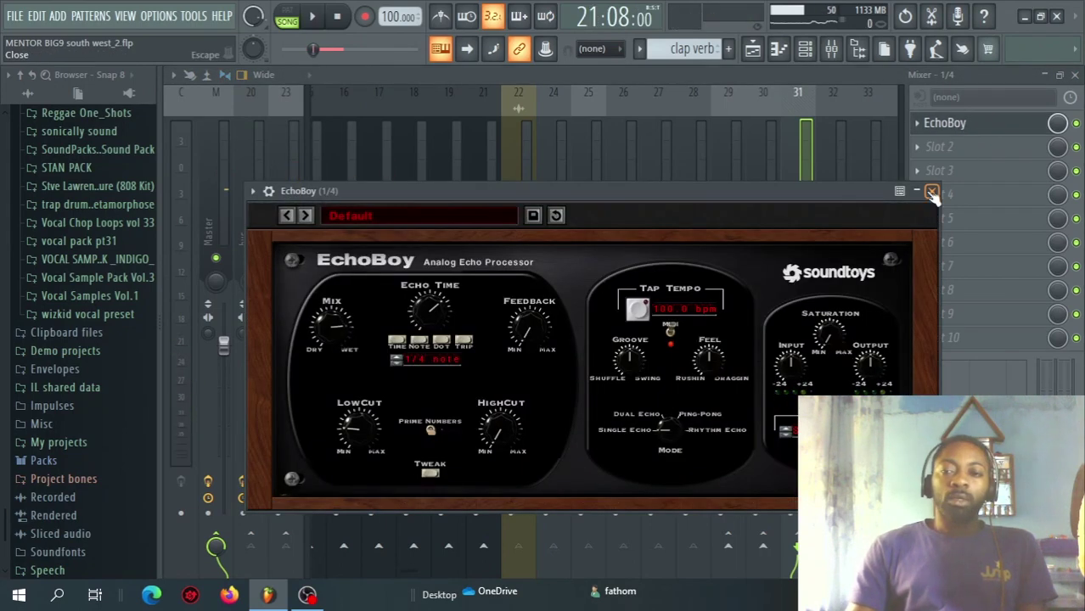
pyautogui.click(931, 191)
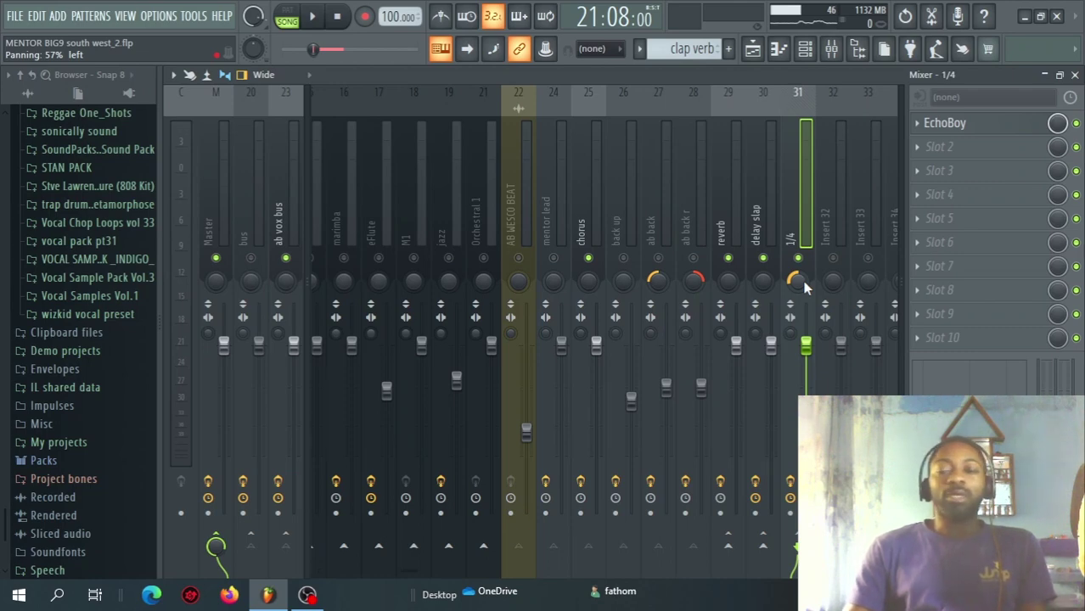
# Select the ab vox bus, unmute all mixer tracks, and play the chorus together with the full beat.
pyautogui.press('Left')
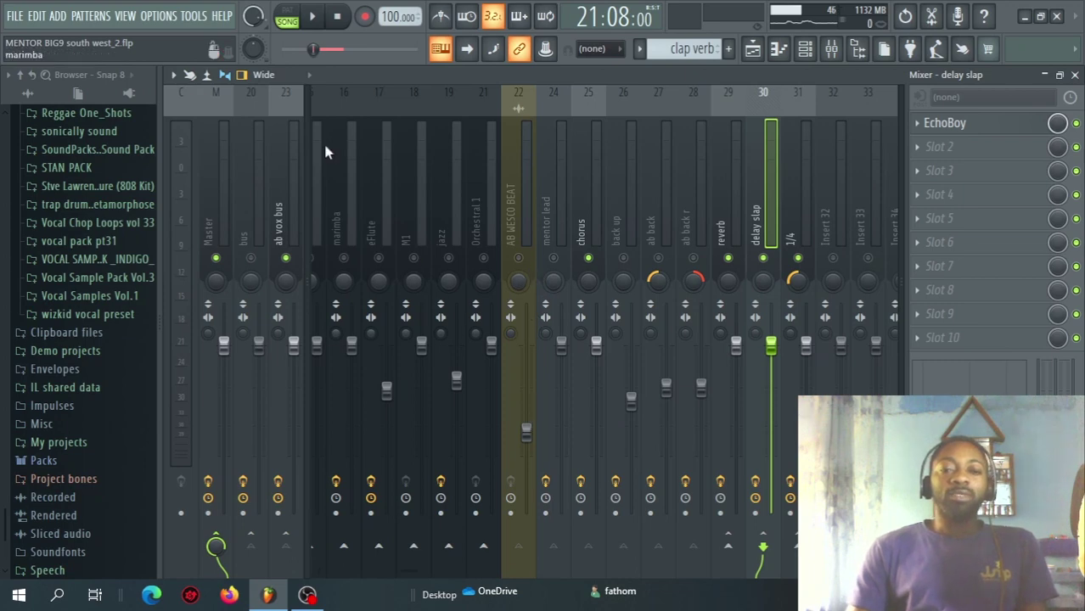
pyautogui.click(282, 202)
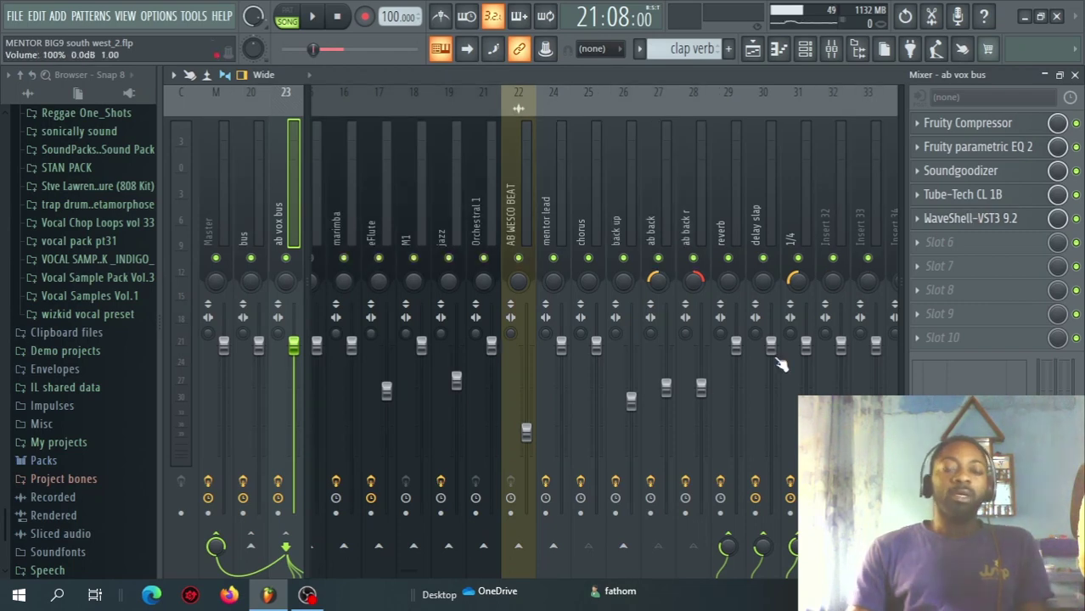
pyautogui.press('space')
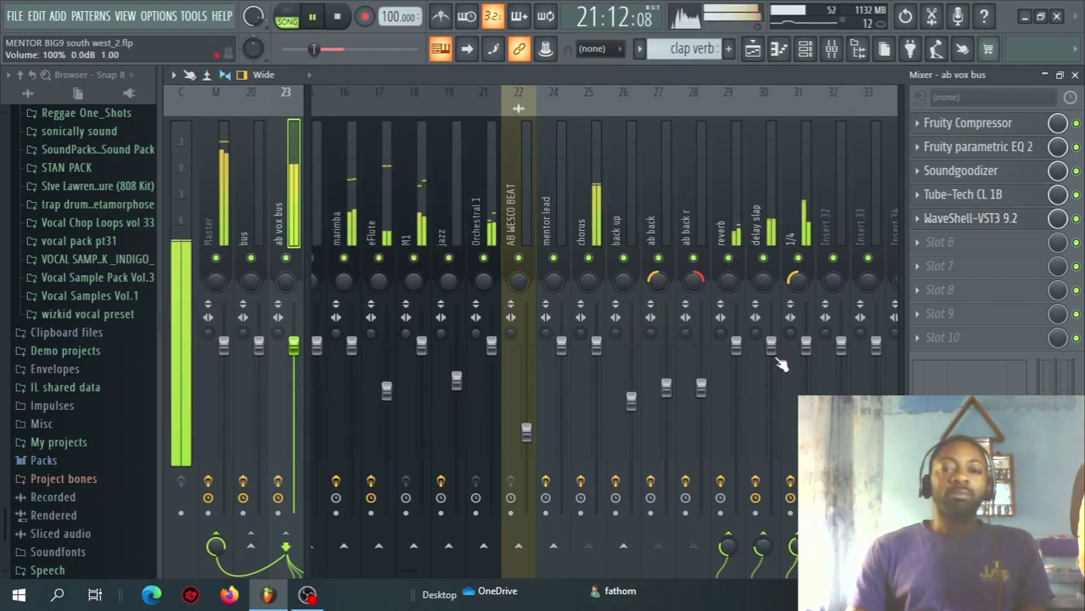
# Review the playlist's vocal and instrument tracks during chorus playback, check the mixer levels, stop playback, and return to the playlist.
pyautogui.click(754, 50)
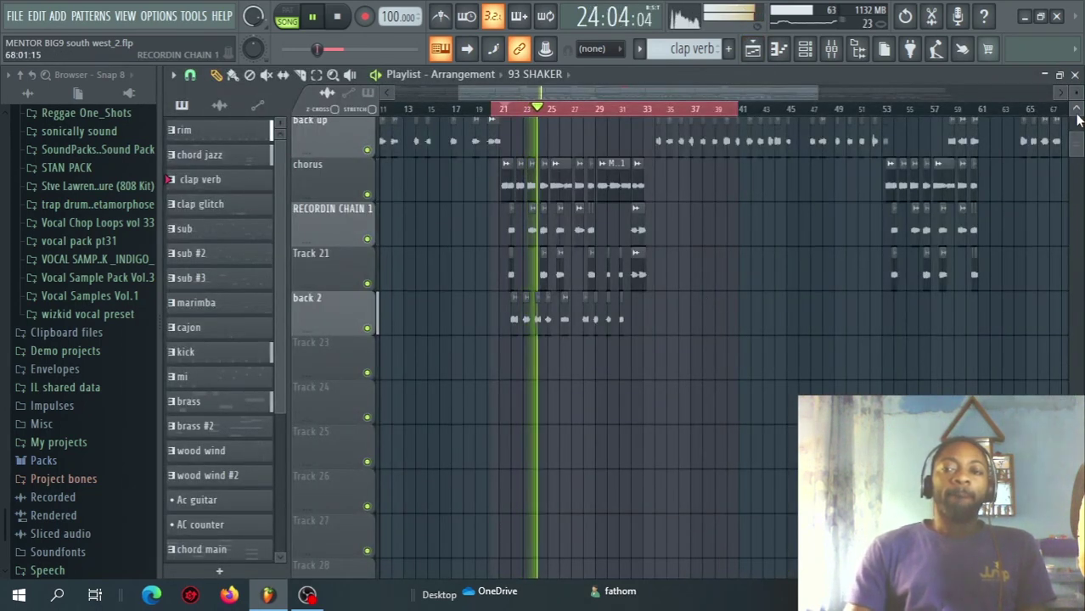
pyautogui.scroll(2, 1078, 136)
pyautogui.scroll(2, 1076, 114)
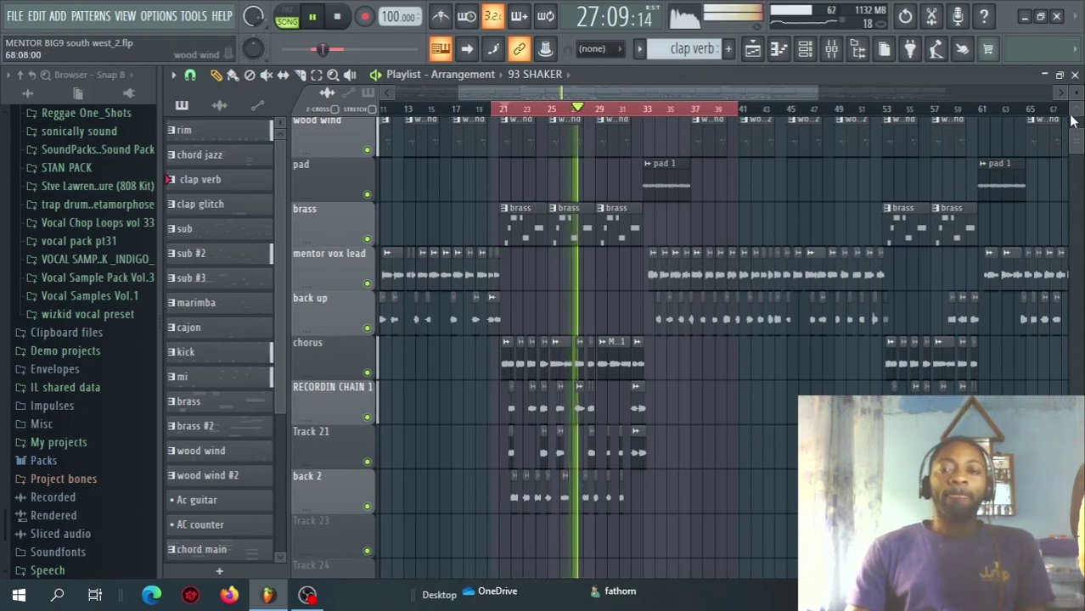
pyautogui.scroll(5, 1075, 122)
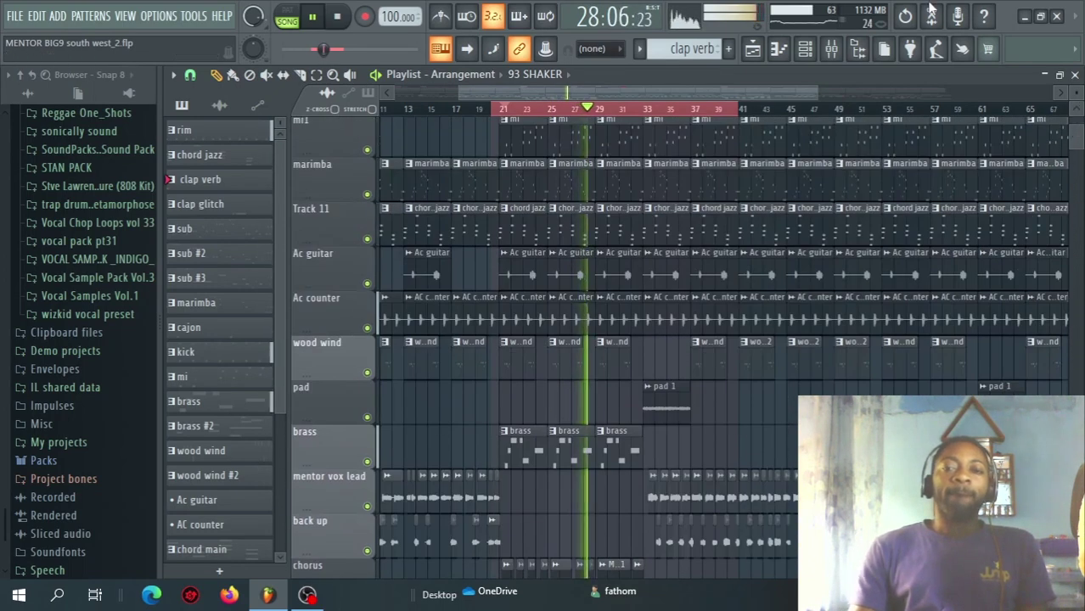
pyautogui.press('F9')
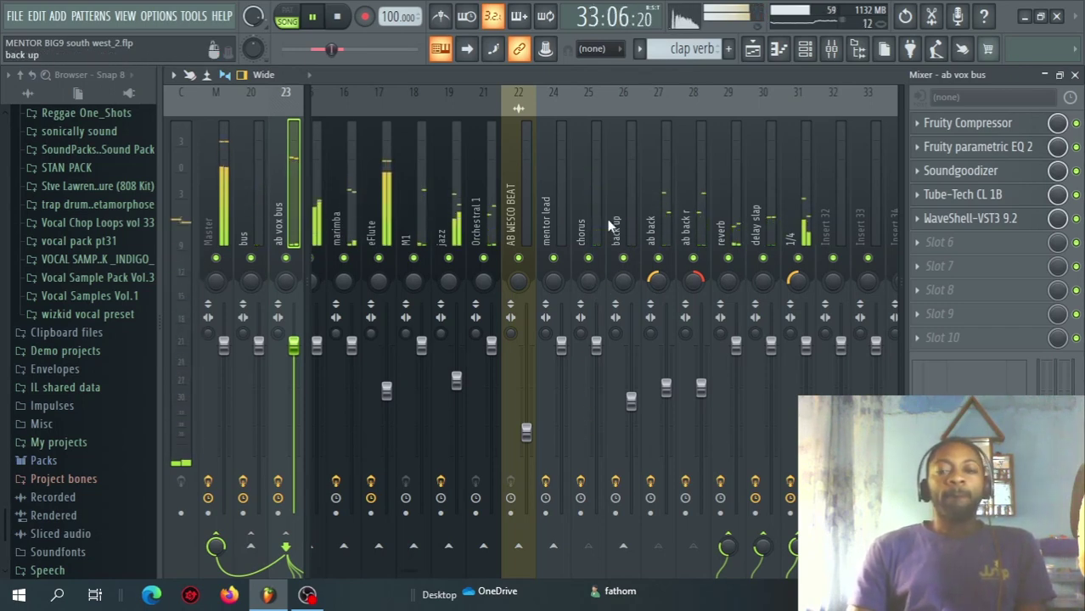
pyautogui.press('space')
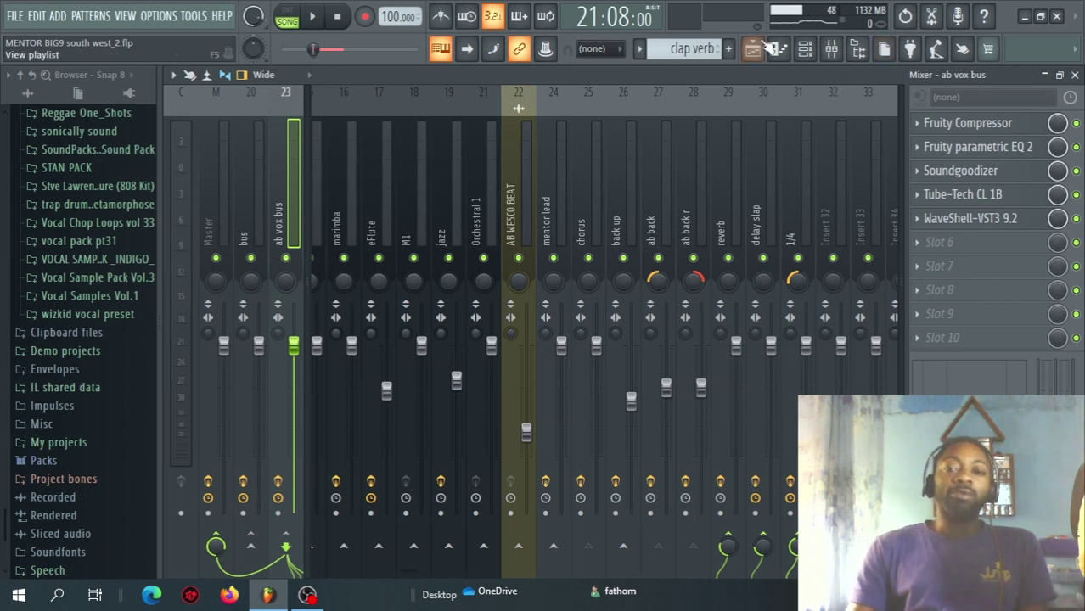
pyautogui.click(754, 49)
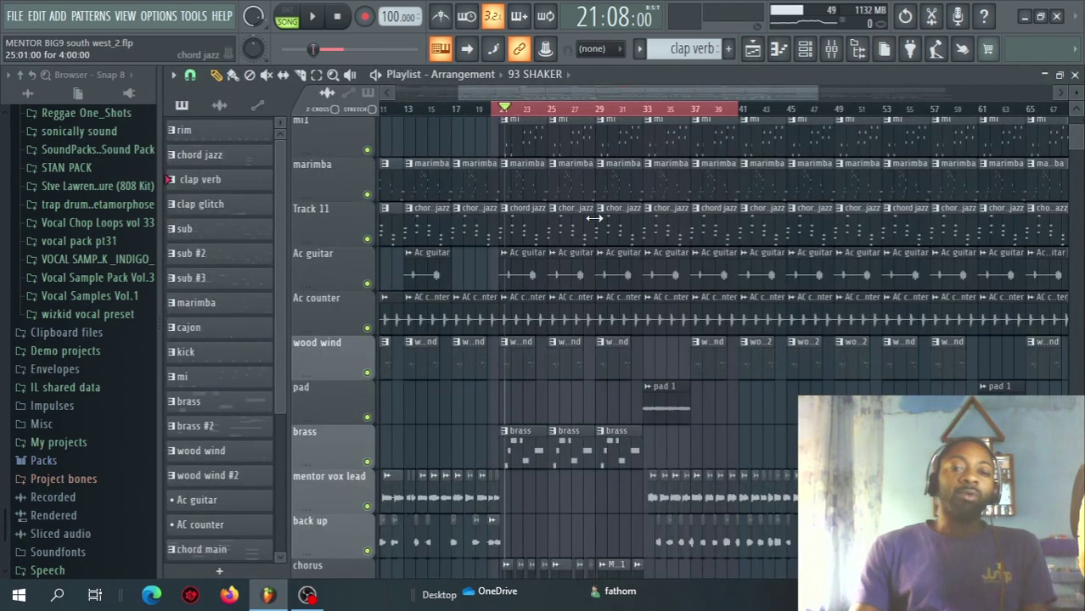